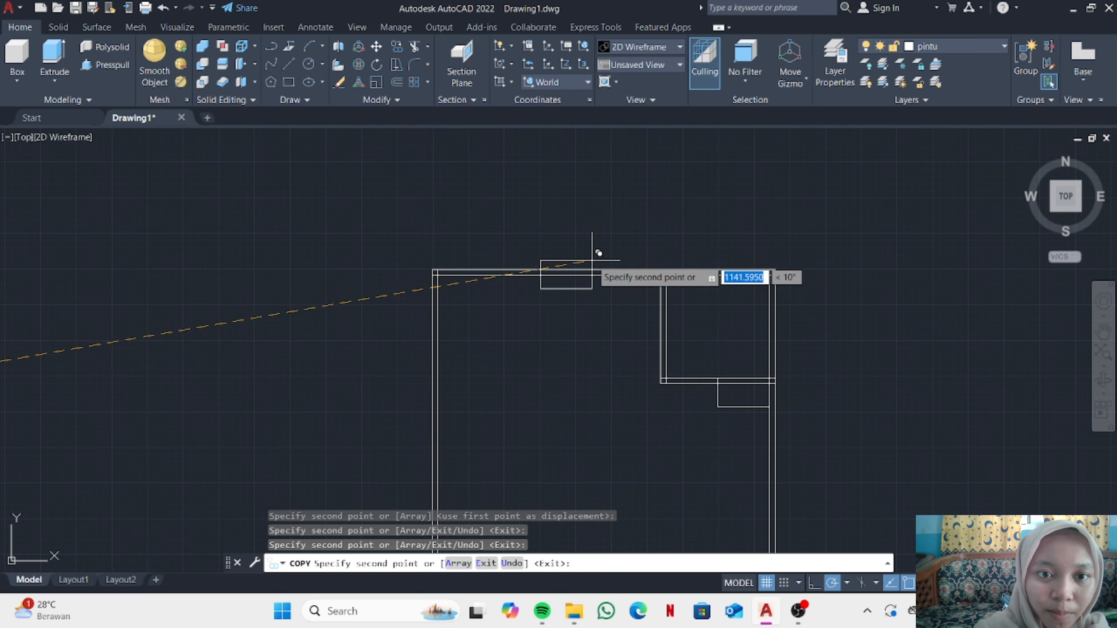
Step: Place the last door rectangle copy across the top wall beside the small upper-right room and finish copying
{"action": "scroll", "coordinate": [577, 265], "scroll_direction": "up", "scroll_amount": 7}
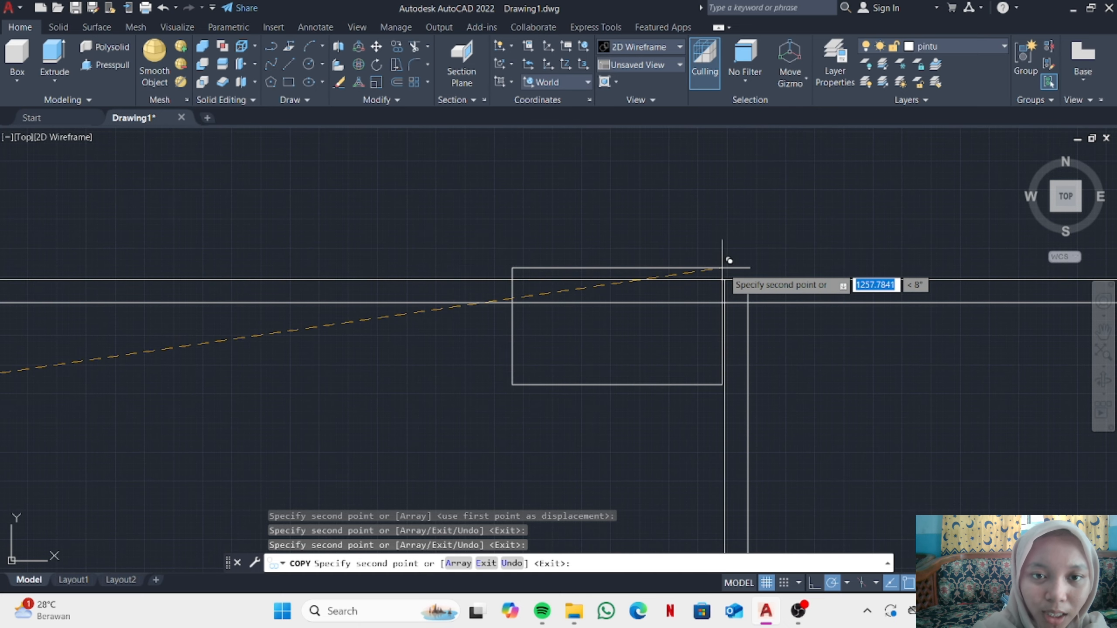
{"action": "left_click", "coordinate": [726, 251]}
{"action": "key", "text": "Escape"}
{"action": "scroll", "coordinate": [728, 360], "scroll_direction": "down", "scroll_amount": 10}
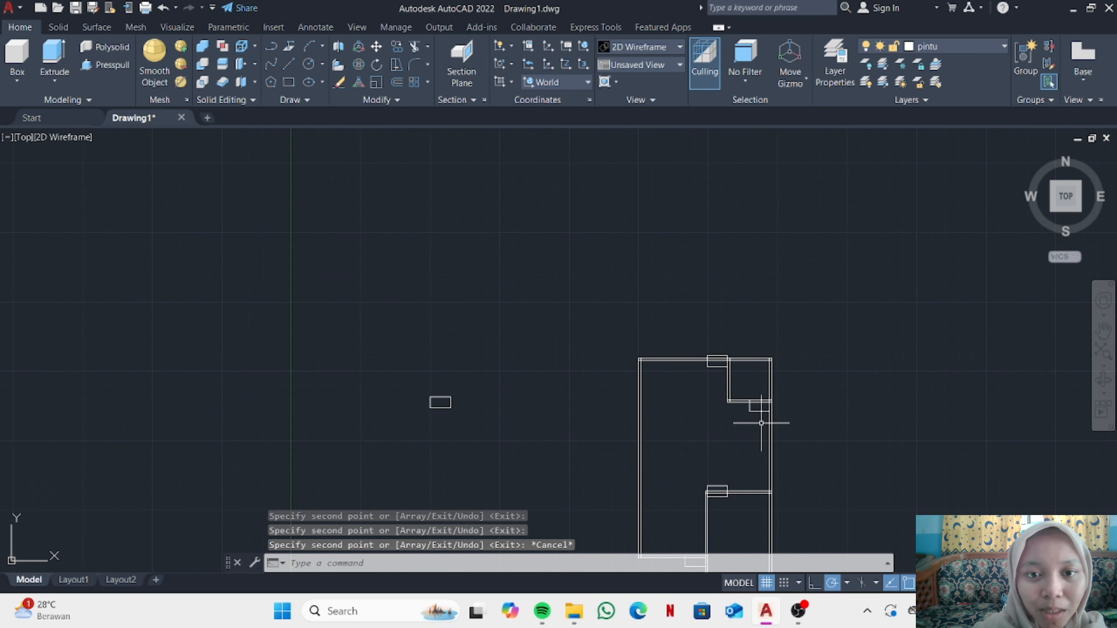
Step: Move the door rectangle on the small upper-right room's lower wall upward so it straddles the wall
{"action": "scroll", "coordinate": [759, 423], "scroll_direction": "up", "scroll_amount": 7}
{"action": "left_click", "coordinate": [686, 325]}
{"action": "scroll", "coordinate": [901, 299], "scroll_direction": "up", "scroll_amount": 4}
{"action": "type", "text": "m"}
{"action": "key", "text": "Return"}
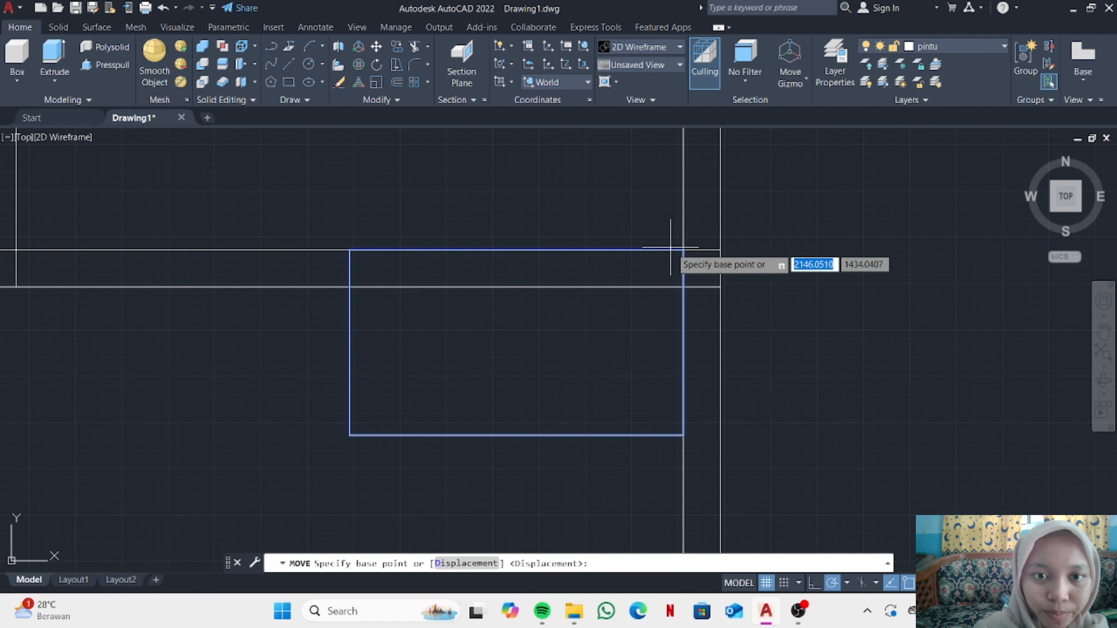
{"action": "left_click", "coordinate": [682, 250]}
{"action": "scroll", "coordinate": [686, 250], "scroll_direction": "down", "scroll_amount": 3}
{"action": "scroll", "coordinate": [592, 332], "scroll_direction": "up", "scroll_amount": 3}
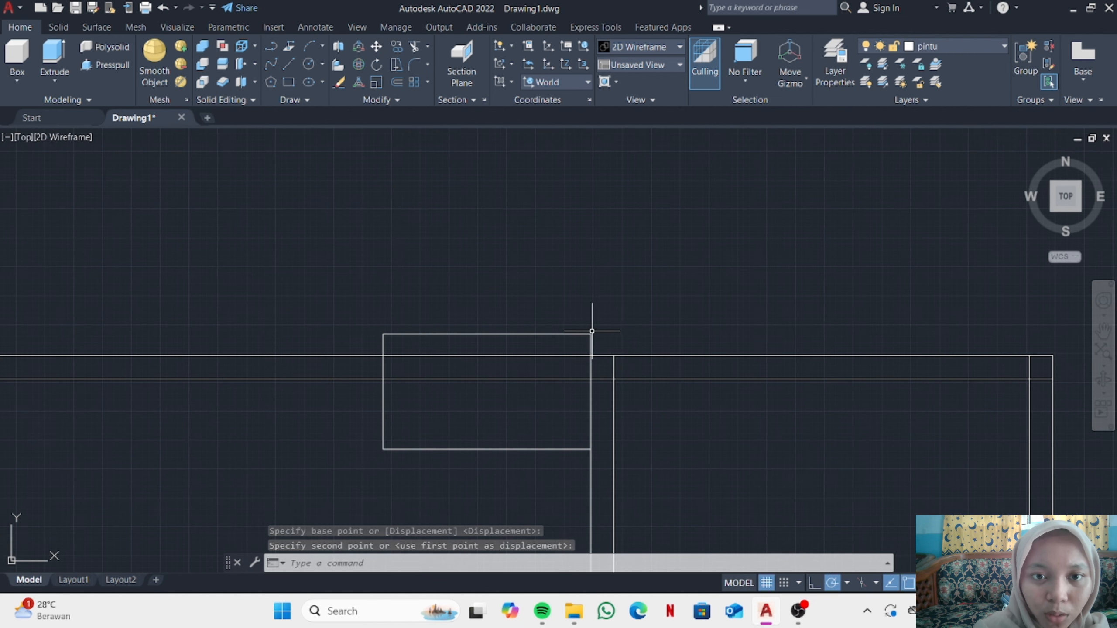
Step: Move the door rectangle on the top outer wall farther upward so it extends beyond both wall faces
{"action": "left_click", "coordinate": [590, 334]}
{"action": "type", "text": "m"}
{"action": "key", "text": "Return"}
{"action": "left_click", "coordinate": [592, 334]}
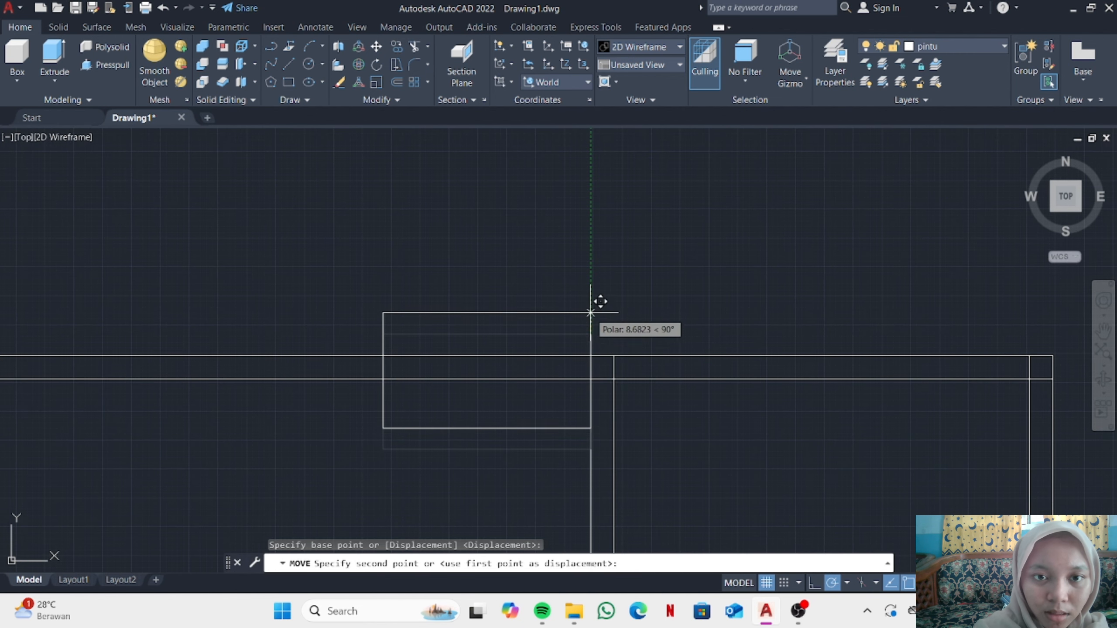
{"action": "scroll", "coordinate": [592, 322], "scroll_direction": "down", "scroll_amount": 3}
{"action": "scroll", "coordinate": [566, 258], "scroll_direction": "up", "scroll_amount": 3}
Step: Move the door rectangle on the main room's bottom wall upward so it straddles the wall
{"action": "left_click", "coordinate": [513, 187]}
{"action": "scroll", "coordinate": [488, 205], "scroll_direction": "up", "scroll_amount": 2}
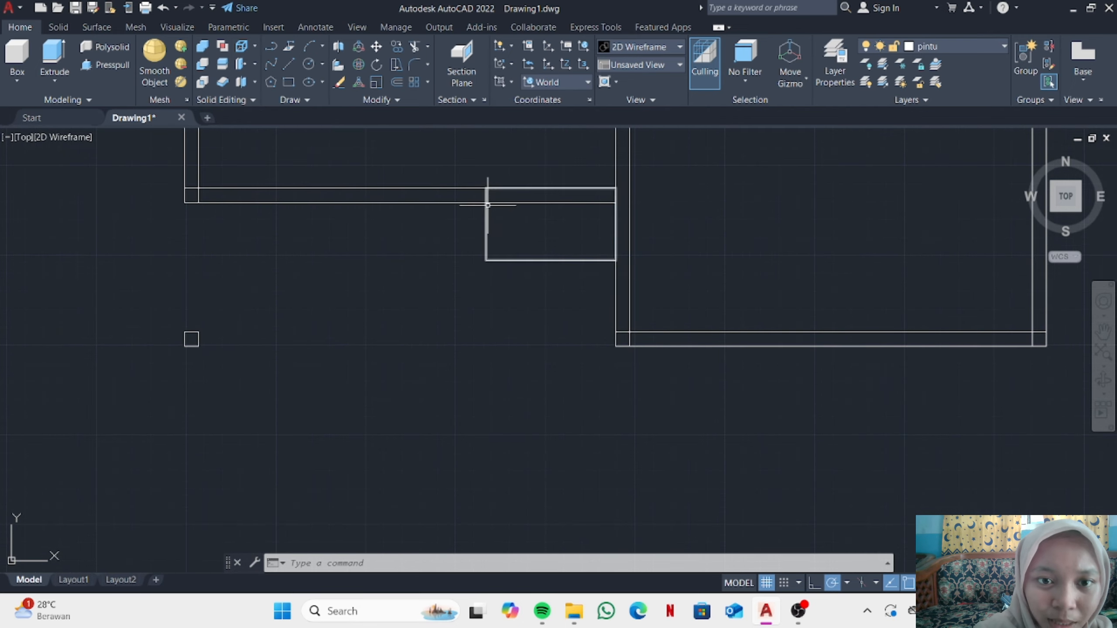
{"action": "left_click", "coordinate": [377, 46]}
{"action": "left_click", "coordinate": [486, 188]}
{"action": "left_click", "coordinate": [488, 155]}
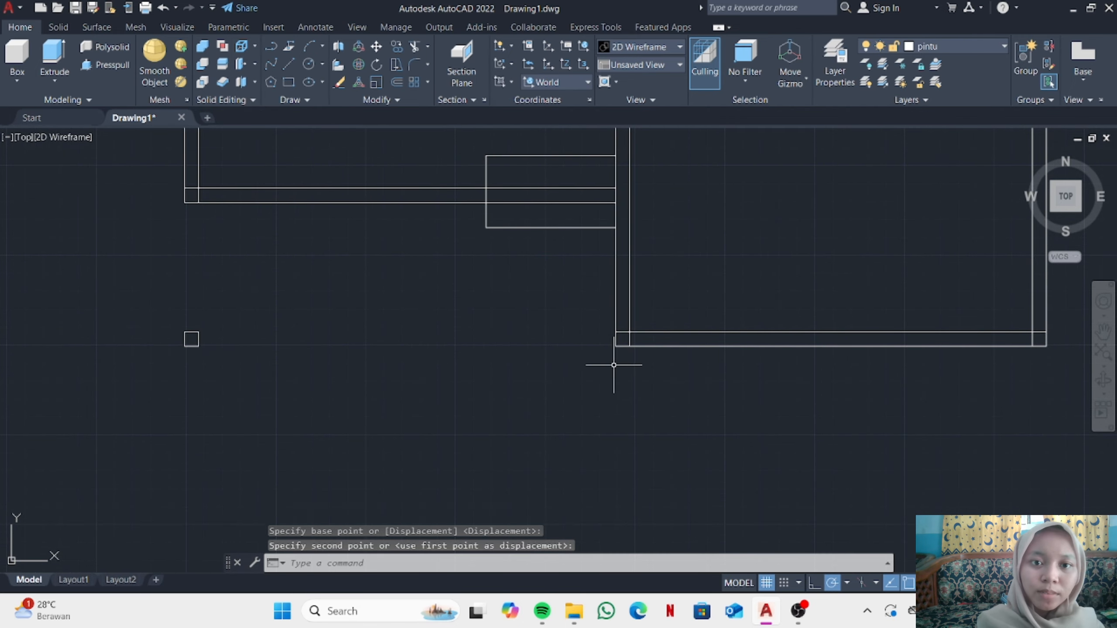
{"action": "key", "text": "Escape"}
Step: Switch the model to an isometric view showing the walls and the four door rectangles
{"action": "scroll", "coordinate": [613, 367], "scroll_direction": "down", "scroll_amount": 4}
{"action": "left_click", "coordinate": [1024, 153]}
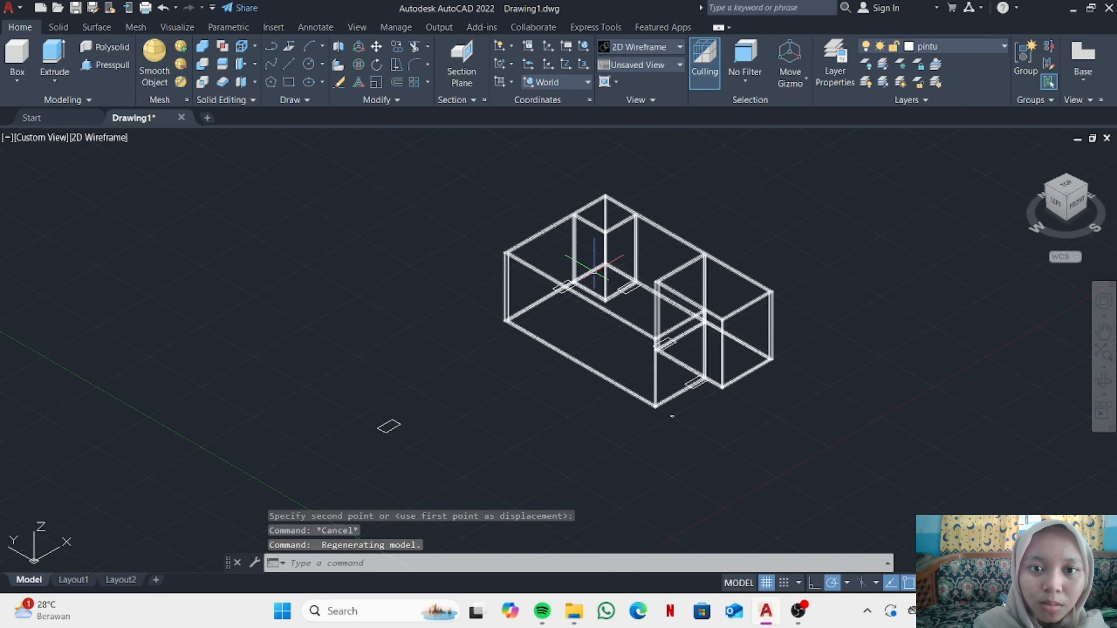
{"action": "scroll", "coordinate": [591, 213], "scroll_direction": "up", "scroll_amount": 2}
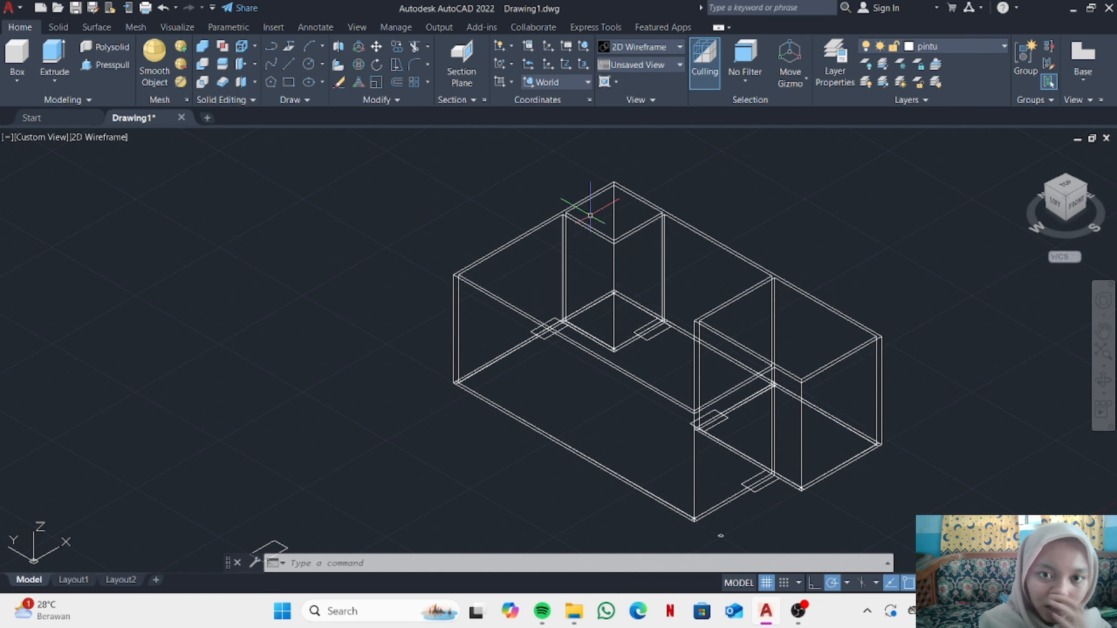
Step: Try extruding the four door rectangles on the walls to a height of 250
{"action": "left_click", "coordinate": [55, 58]}
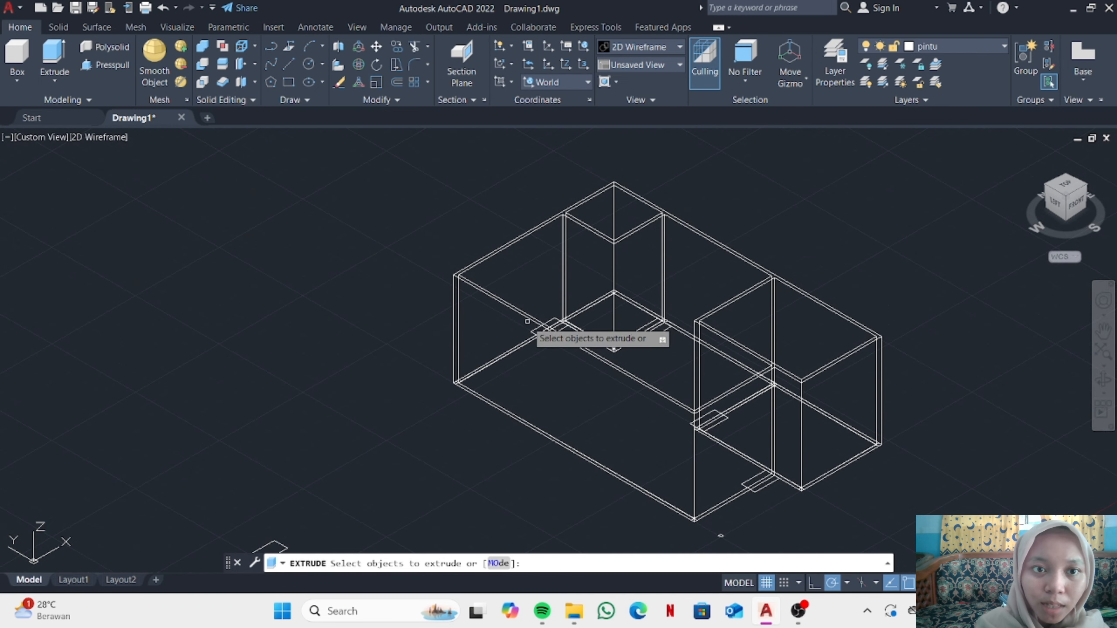
{"action": "left_click", "coordinate": [550, 328]}
{"action": "left_click", "coordinate": [652, 329]}
{"action": "left_click", "coordinate": [722, 423]}
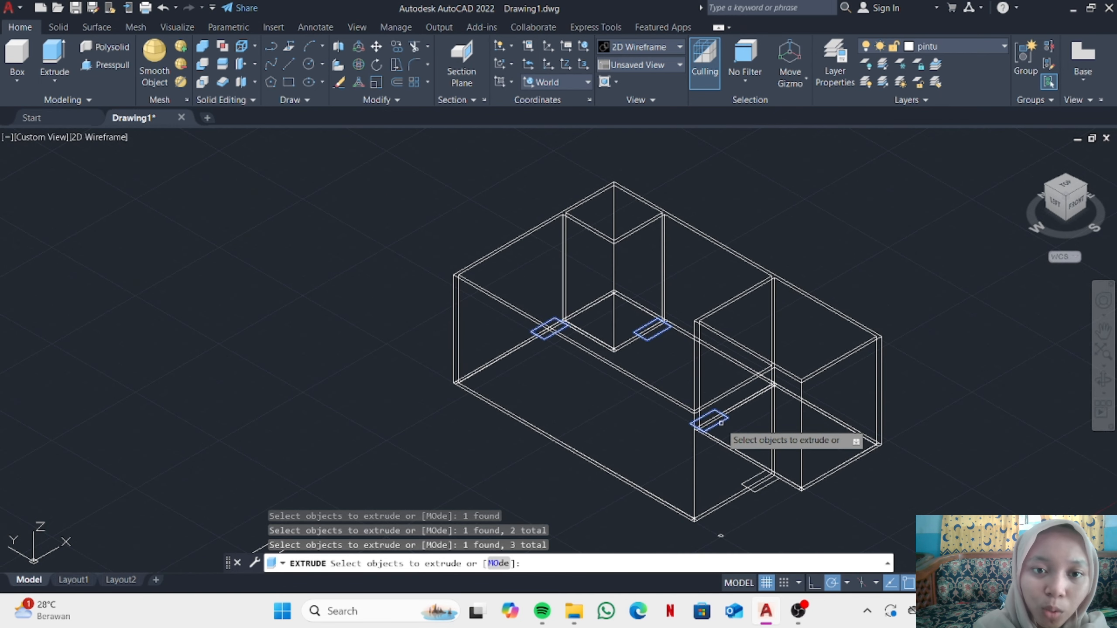
{"action": "left_click", "coordinate": [746, 482]}
{"action": "key", "text": "Return"}
{"action": "type", "text": "2"}
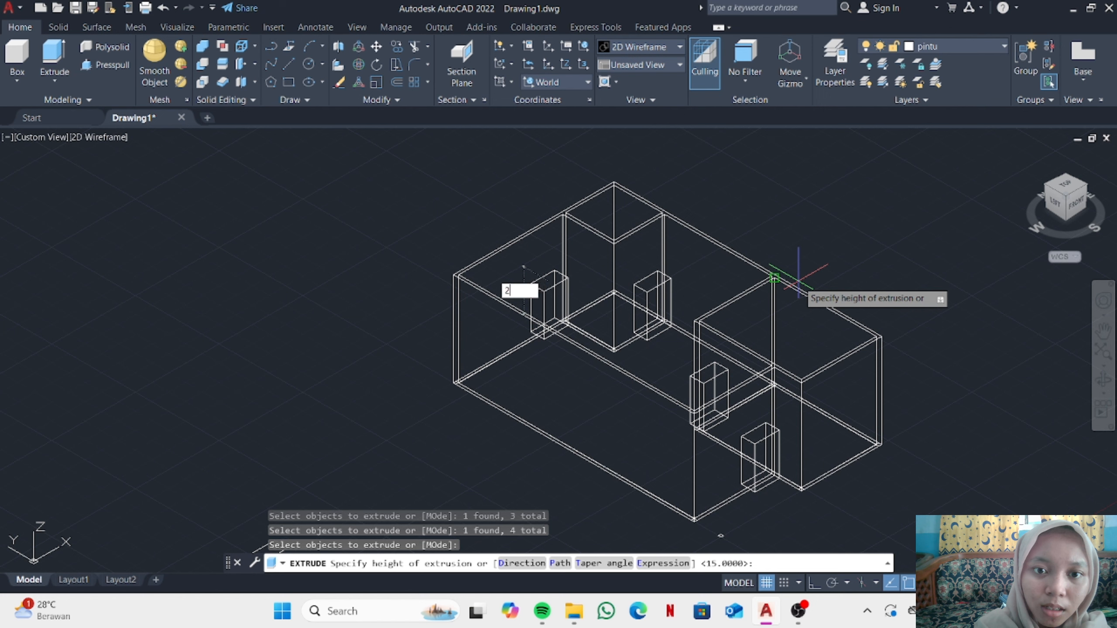
{"action": "type", "text": "50"}
{"action": "key", "text": "Return"}
Step: Start subtracting from the wall solid, and undo both that attempt and the door extrusion
{"action": "type", "text": "su"}
{"action": "key", "text": "Return"}
{"action": "left_click", "coordinate": [798, 284]}
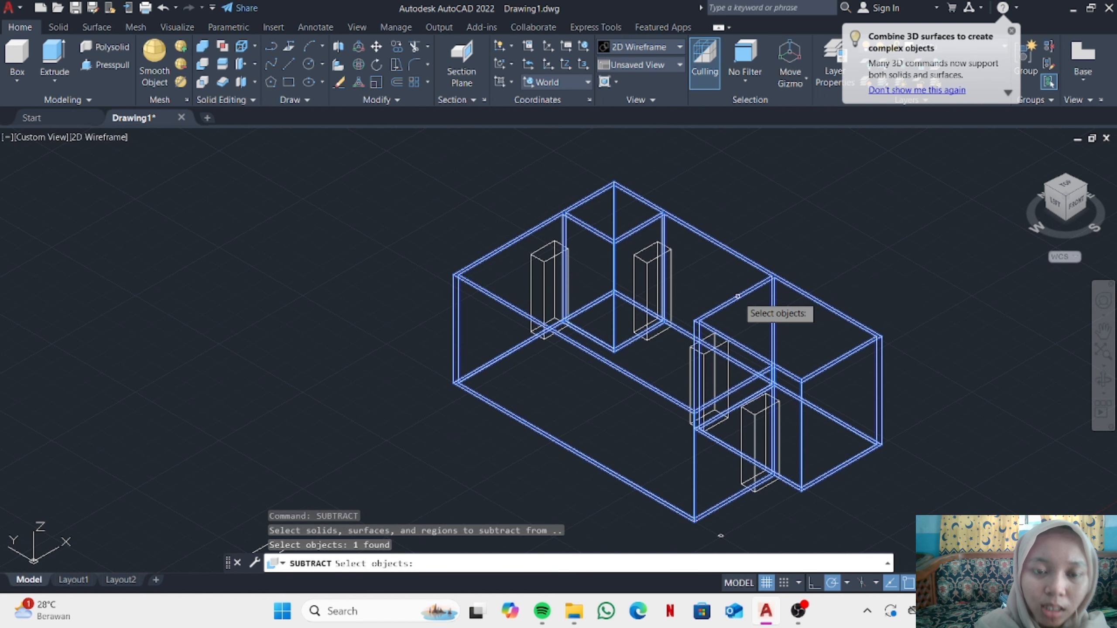
{"action": "key", "text": "Return"}
{"action": "left_click", "coordinate": [163, 8]}
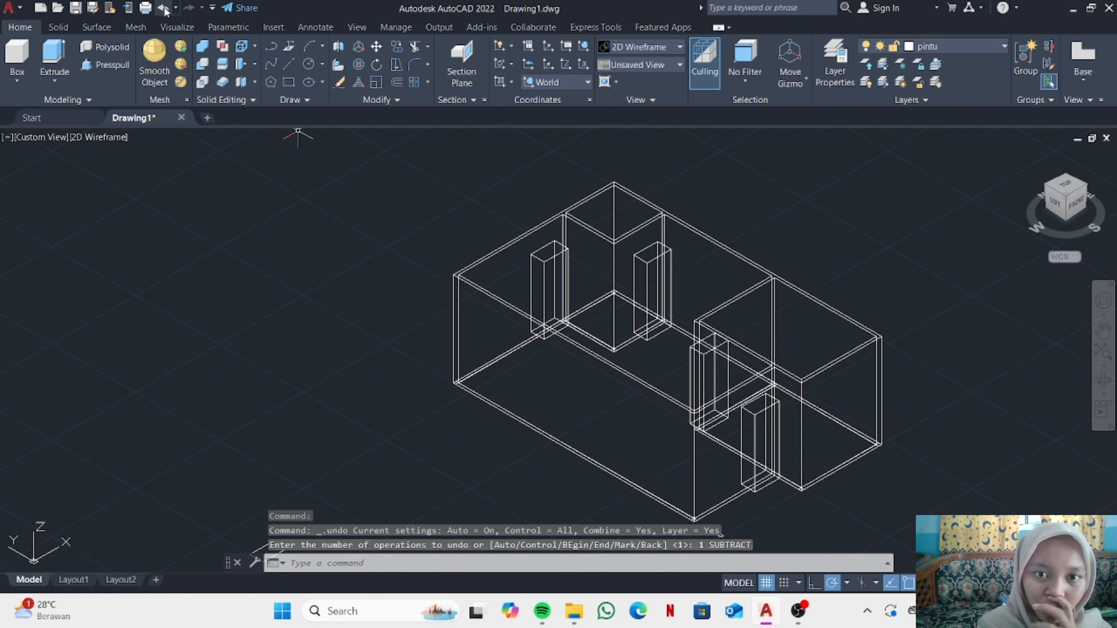
{"action": "type", "text": "su"}
{"action": "key", "text": "Return"}
{"action": "key", "text": "Escape"}
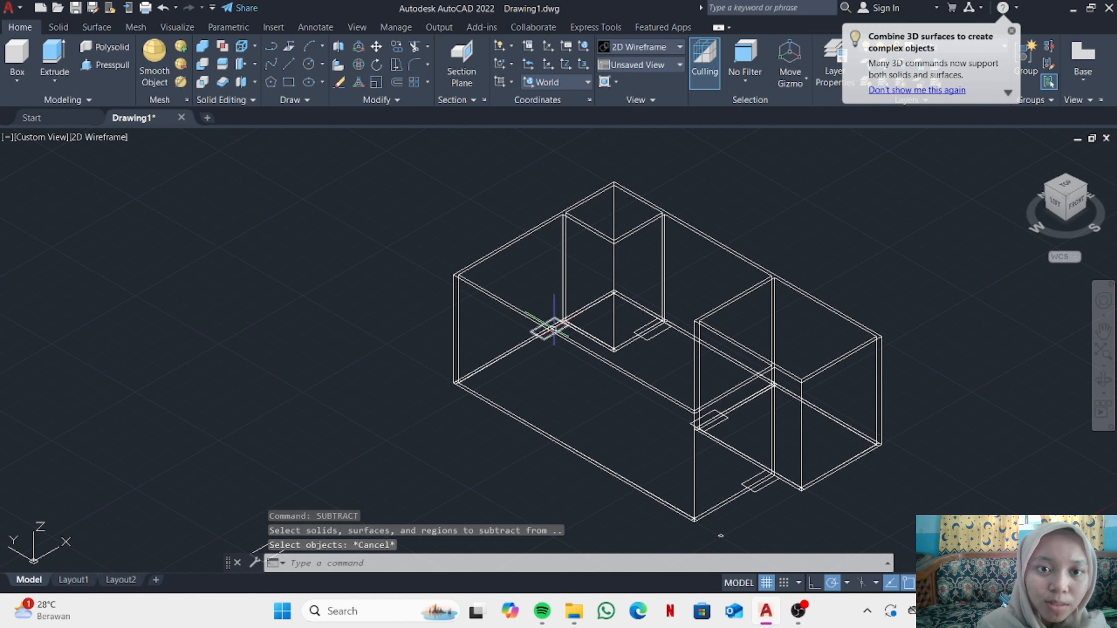
Step: Extrude the four door rectangles on the walls to a height of 250
{"action": "left_click", "coordinate": [54, 60]}
{"action": "left_click", "coordinate": [551, 329]}
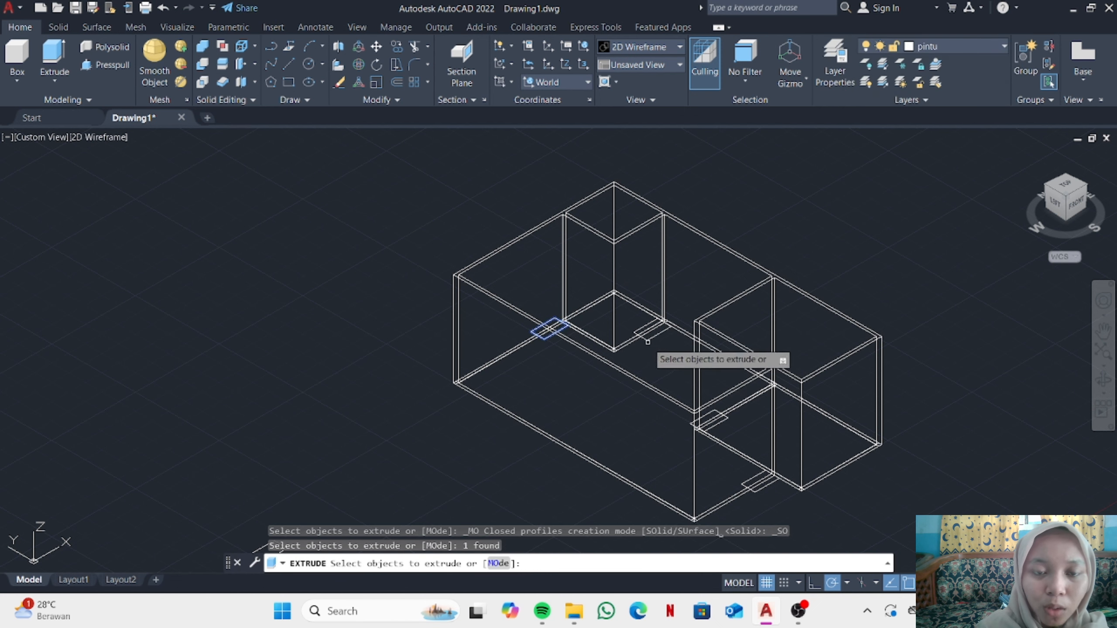
{"action": "left_click", "coordinate": [647, 337]}
{"action": "left_click", "coordinate": [709, 420]}
{"action": "left_click", "coordinate": [757, 483]}
{"action": "key", "text": "Return"}
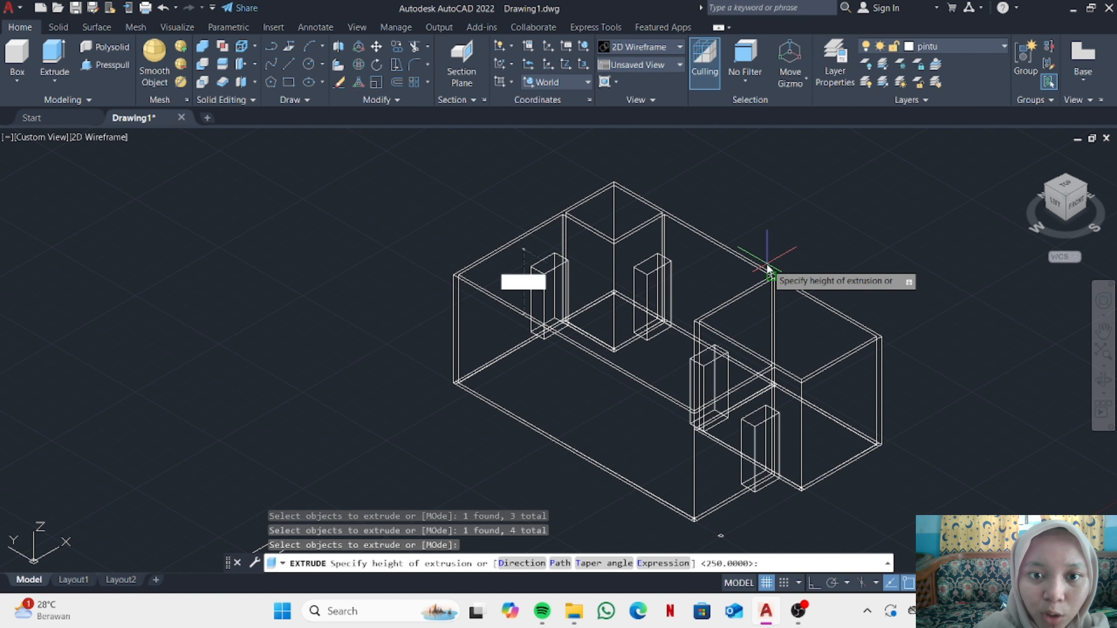
{"action": "type", "text": "250"}
{"action": "key", "text": "Return"}
{"action": "type", "text": "su"}
{"action": "key", "text": "Return"}
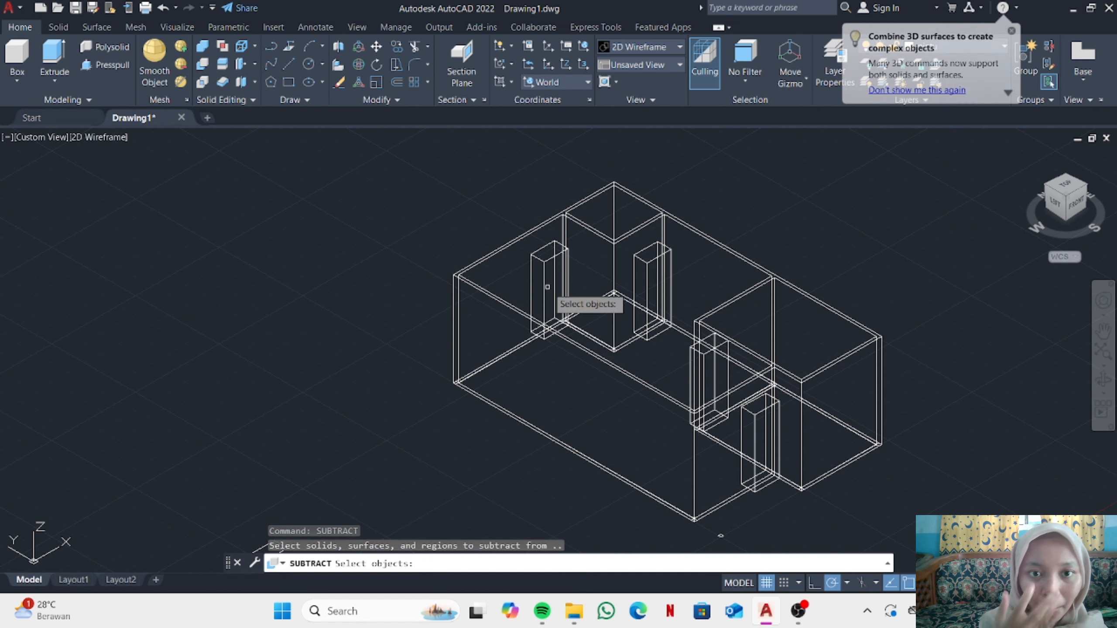
{"action": "left_click", "coordinate": [544, 303]}
{"action": "left_click", "coordinate": [649, 304]}
{"action": "left_click", "coordinate": [705, 379]}
{"action": "left_click", "coordinate": [741, 419]}
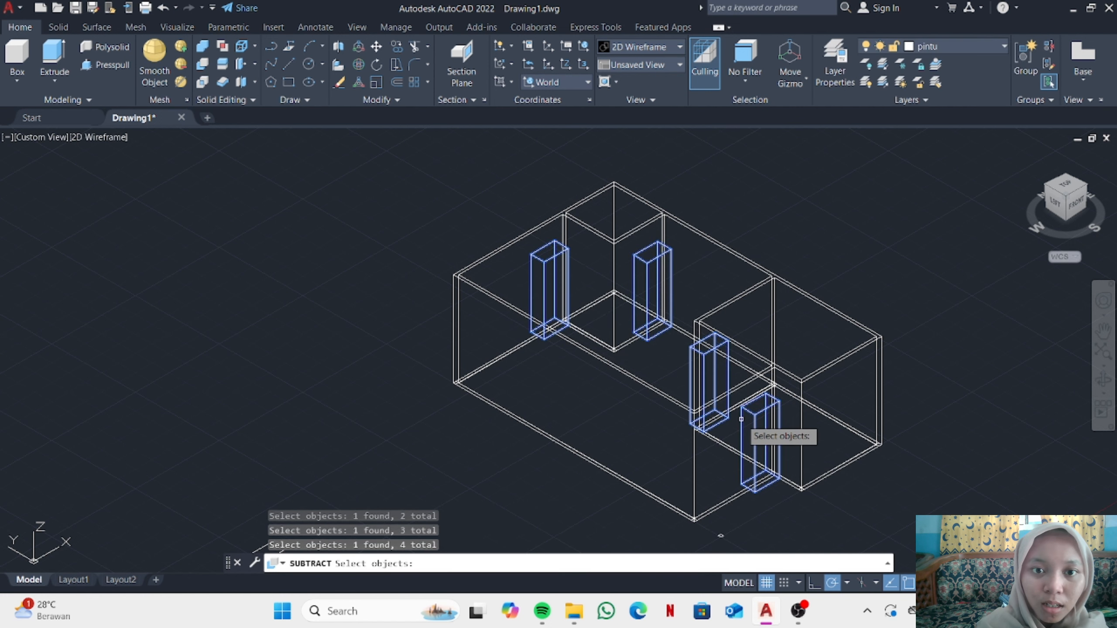
{"action": "key", "text": "Return"}
{"action": "key", "text": "Escape"}
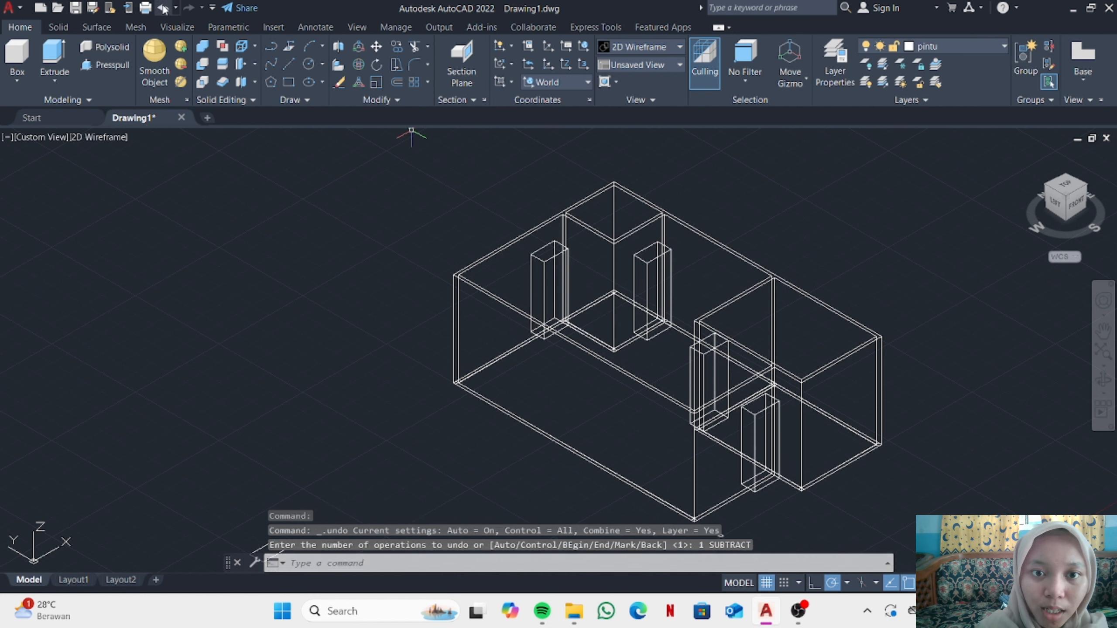
Step: Subtract the four extruded door solids from the wall solid to cut the door openings
{"action": "type", "text": "su"}
{"action": "key", "text": "Return"}
{"action": "left_click", "coordinate": [484, 291]}
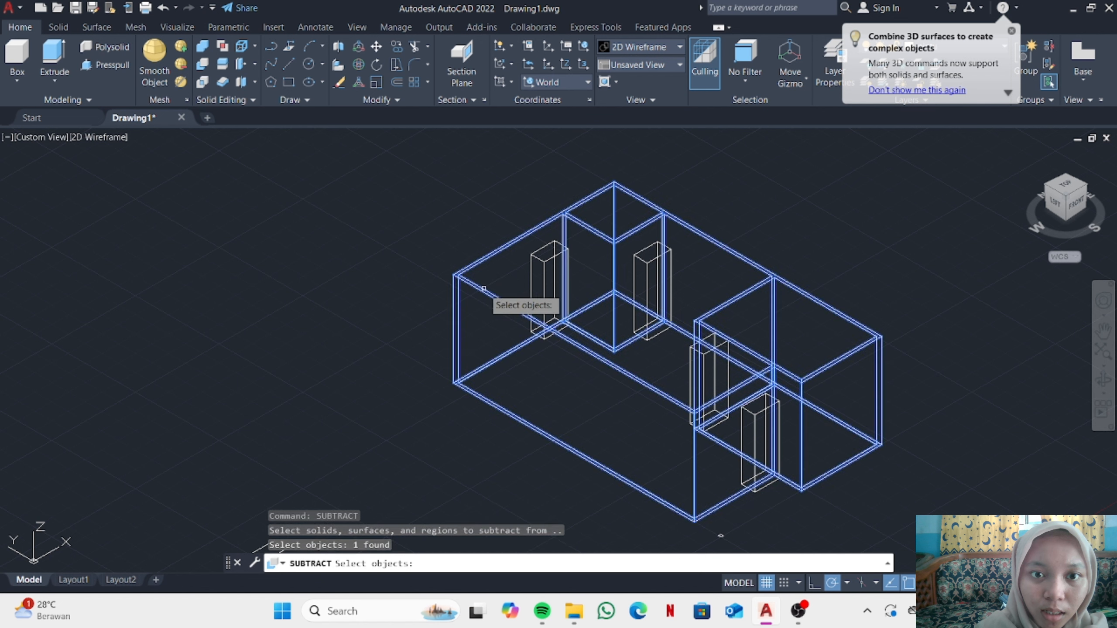
{"action": "key", "text": "Return"}
{"action": "left_click", "coordinate": [565, 284]}
{"action": "left_click", "coordinate": [655, 291]}
{"action": "left_click", "coordinate": [689, 357]}
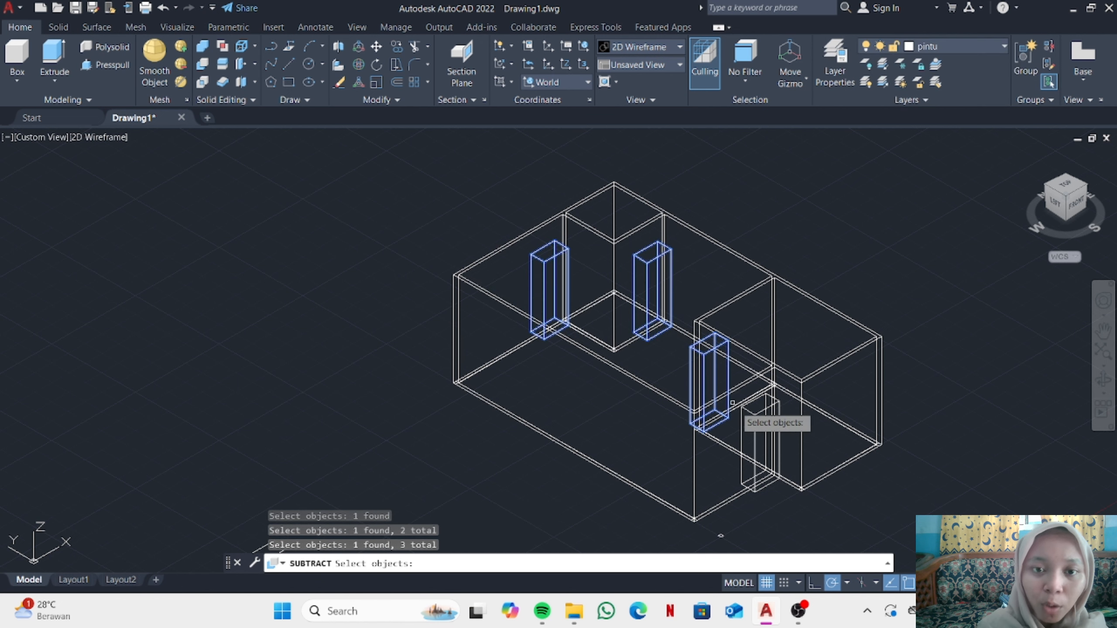
{"action": "left_click", "coordinate": [741, 419]}
{"action": "key", "text": "Return"}
Step: Display the model in the Shaded visual style and orbit it to inspect the door openings
{"action": "left_click", "coordinate": [99, 137]}
{"action": "left_click", "coordinate": [136, 236]}
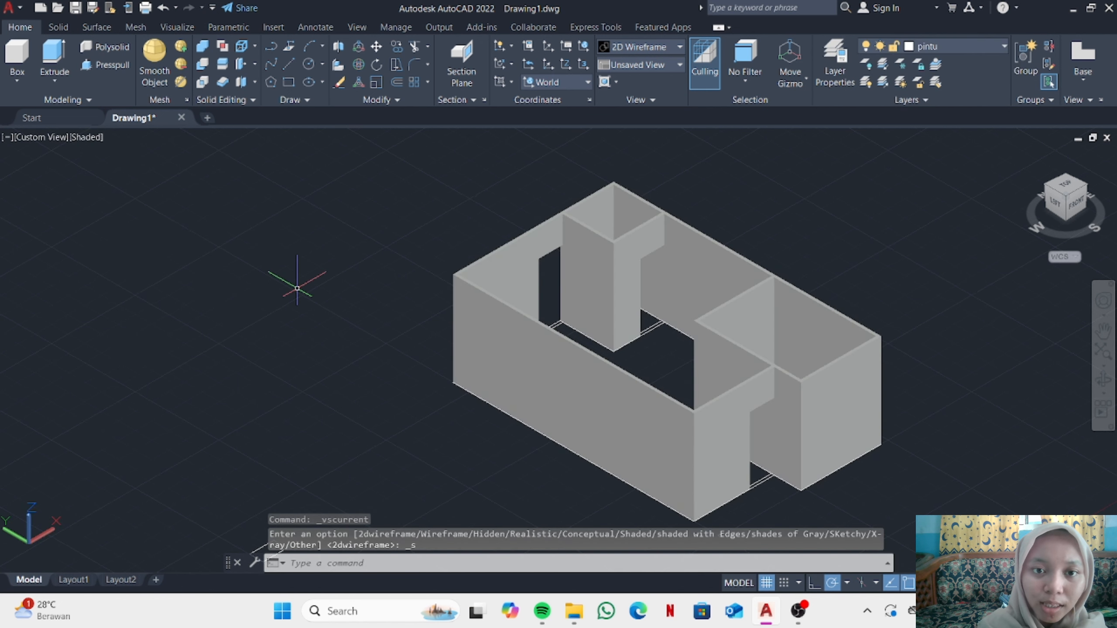
{"action": "left_click", "coordinate": [1099, 391]}
{"action": "mouse_move", "coordinate": [787, 457]}
{"action": "left_mouse_down"}
{"action": "mouse_move", "coordinate": [905, 497]}
{"action": "mouse_move", "coordinate": [878, 469]}
{"action": "left_mouse_up"}
{"action": "key", "text": "Escape"}
Step: Return to the top view and set the visual style to 2D Wireframe
{"action": "left_click", "coordinate": [1065, 190]}
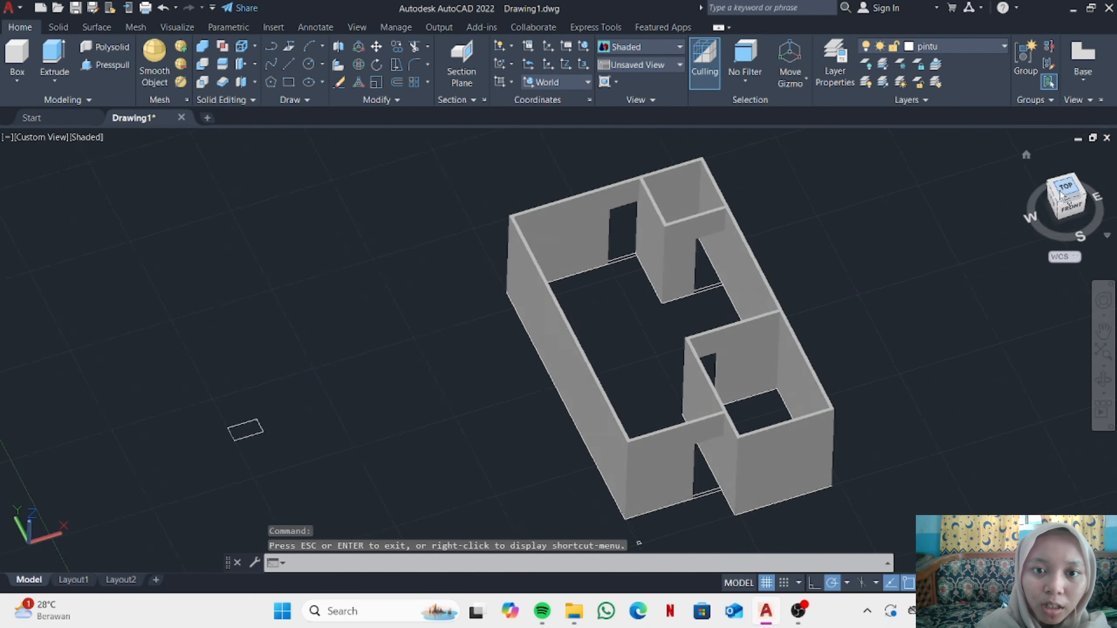
{"action": "left_click", "coordinate": [56, 137]}
{"action": "left_click", "coordinate": [109, 175]}
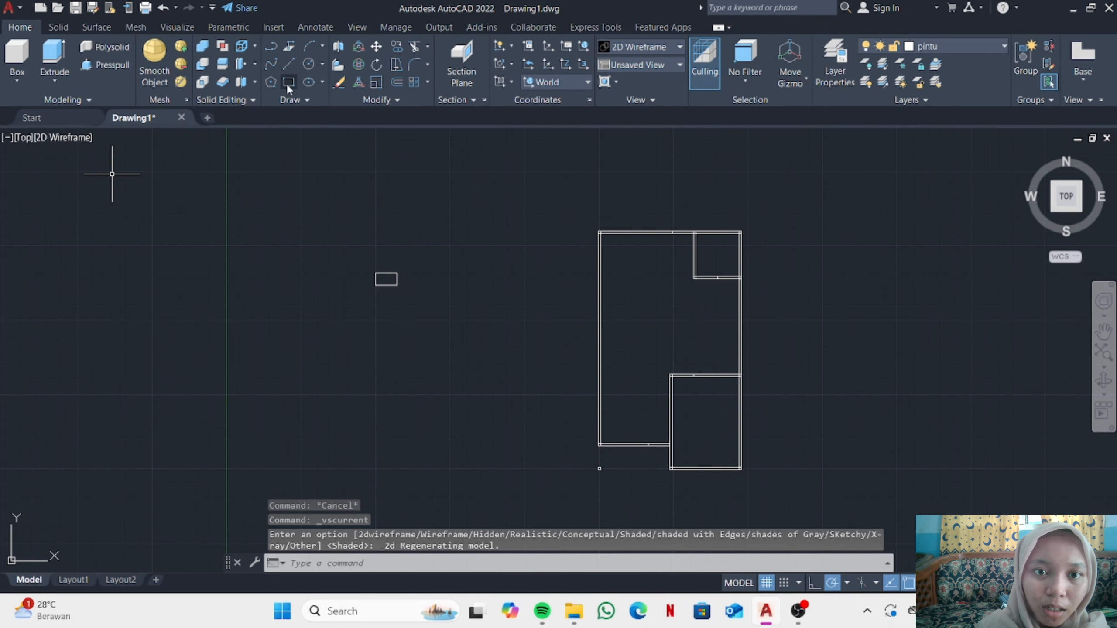
Step: Draw a 90 by 250 rectangle in the empty area to the right of the floor plan
{"action": "left_click", "coordinate": [288, 82]}
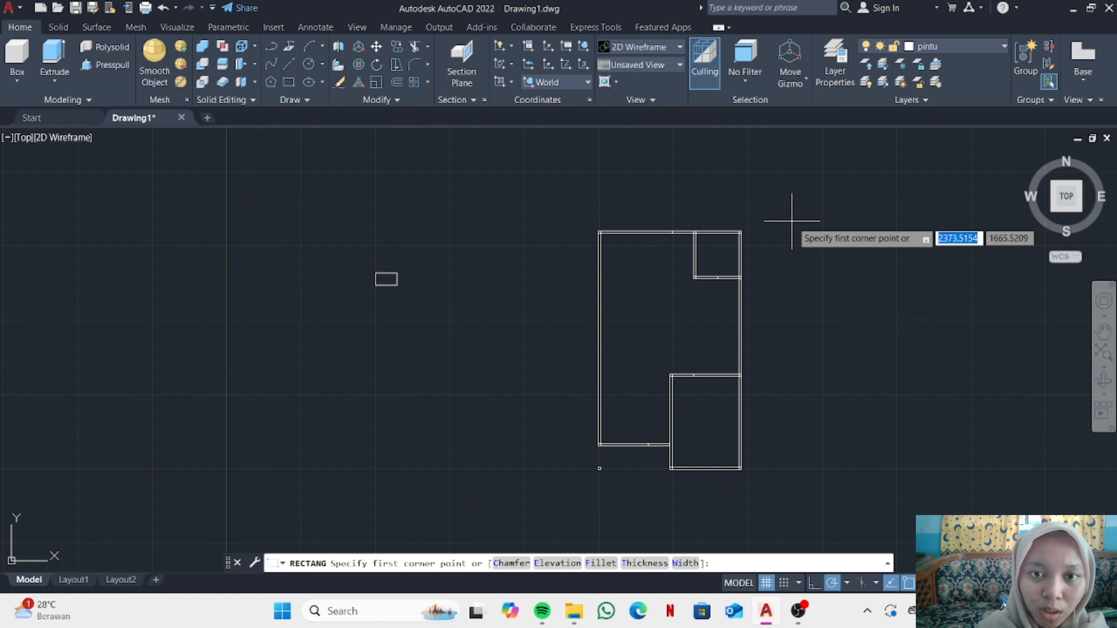
{"action": "left_click", "coordinate": [831, 231]}
{"action": "type", "text": "9"}
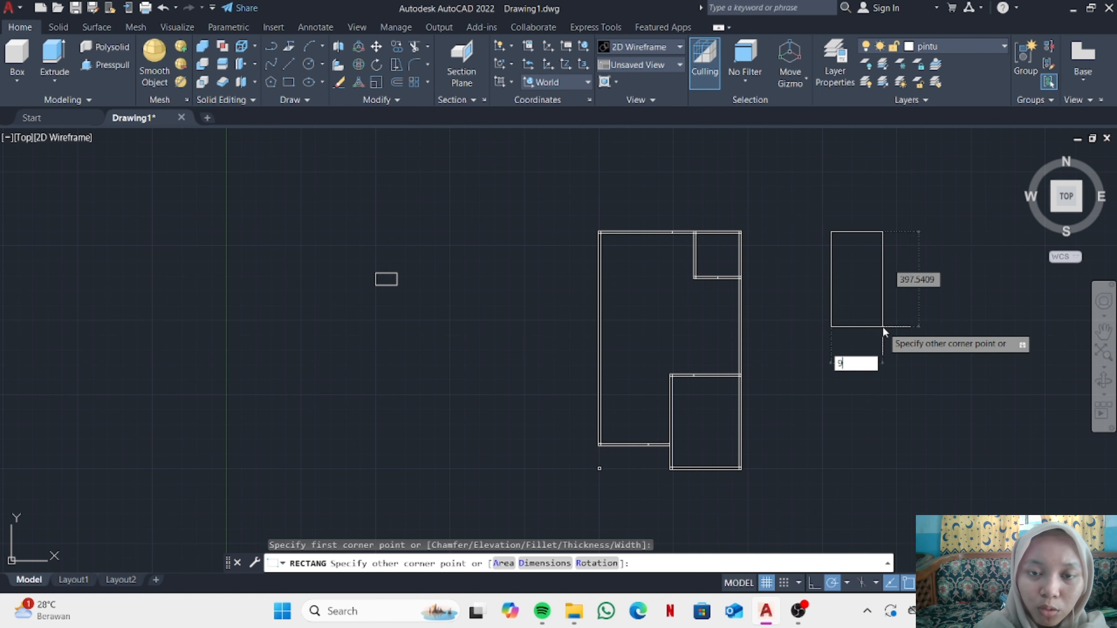
{"action": "key", "text": "Return"}
{"action": "scroll", "coordinate": [883, 326], "scroll_direction": "up", "scroll_amount": 1}
{"action": "scroll", "coordinate": [904, 156], "scroll_direction": "down", "scroll_amount": 3}
{"action": "scroll", "coordinate": [901, 157], "scroll_direction": "up", "scroll_amount": 4}
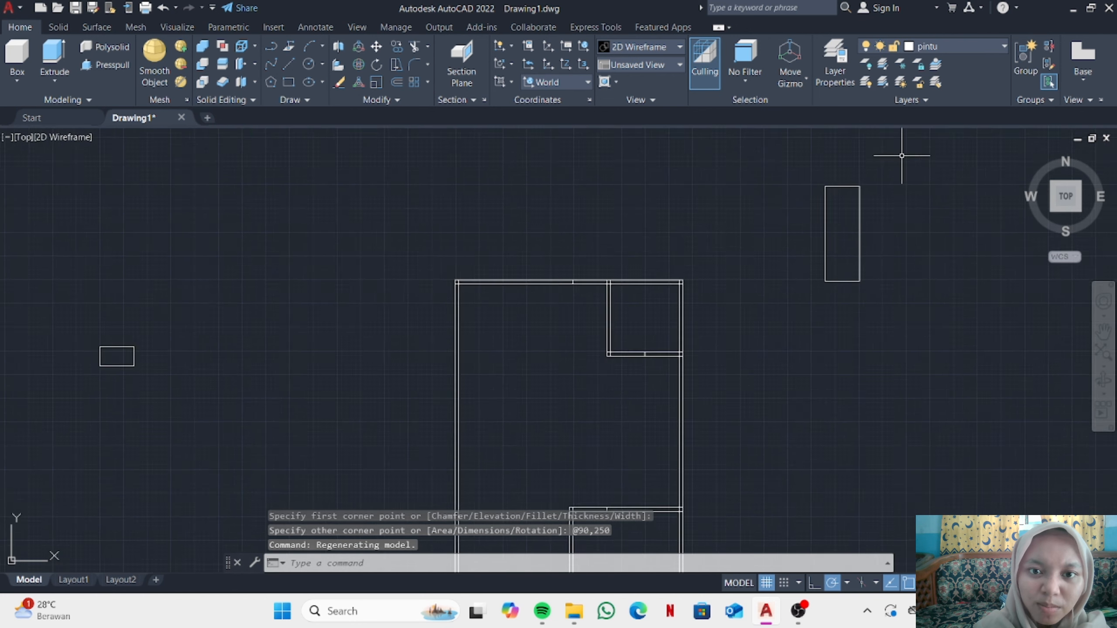
Step: Explode the new 90 by 250 rectangle into separate lines
{"action": "left_click", "coordinate": [753, 183]}
{"action": "left_click", "coordinate": [874, 383]}
{"action": "type", "text": "explode"}
{"action": "key", "text": "Return"}
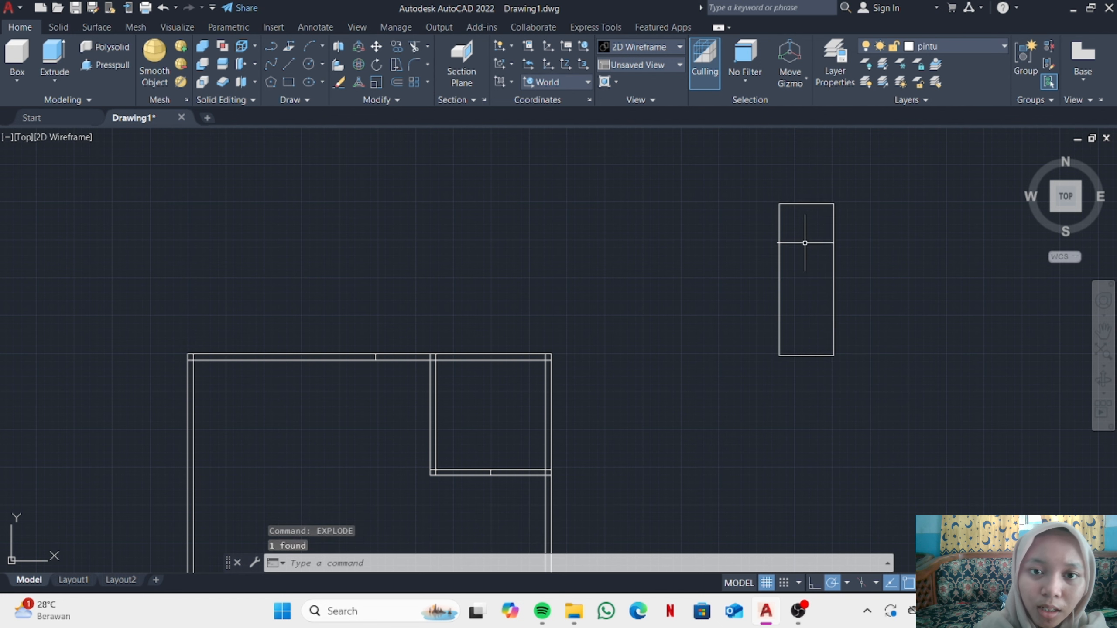
Step: Offset the rectangle's top edge 50 downward to form a horizontal divider
{"action": "type", "text": "offset"}
{"action": "key", "text": "Return"}
{"action": "type", "text": "50"}
{"action": "key", "text": "Return"}
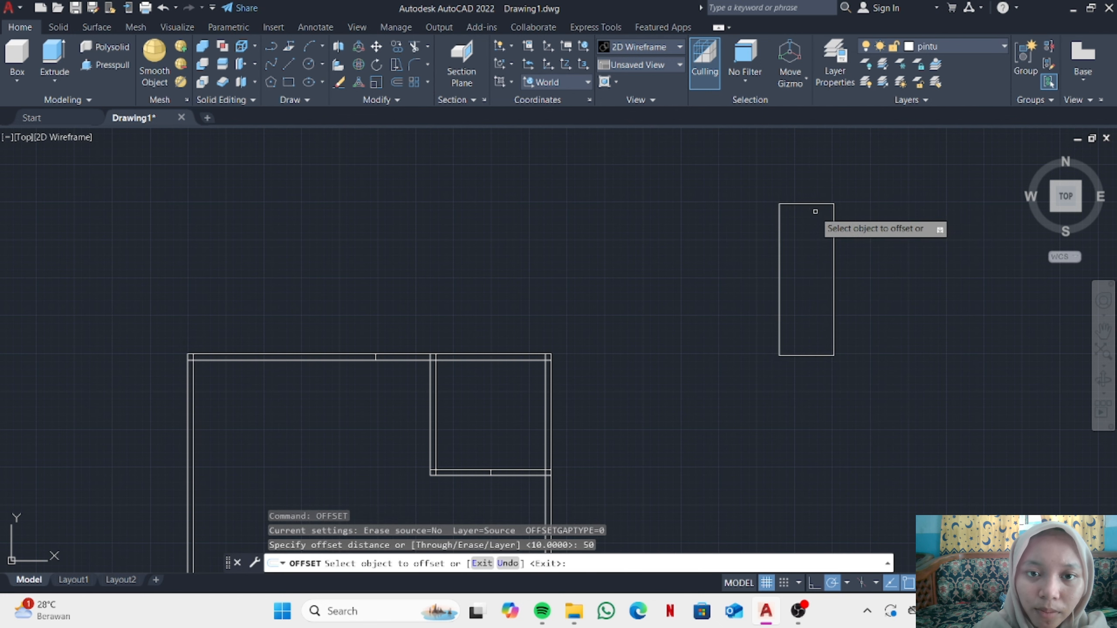
{"action": "left_click", "coordinate": [811, 204]}
{"action": "left_click", "coordinate": [811, 243]}
{"action": "key", "text": "Return"}
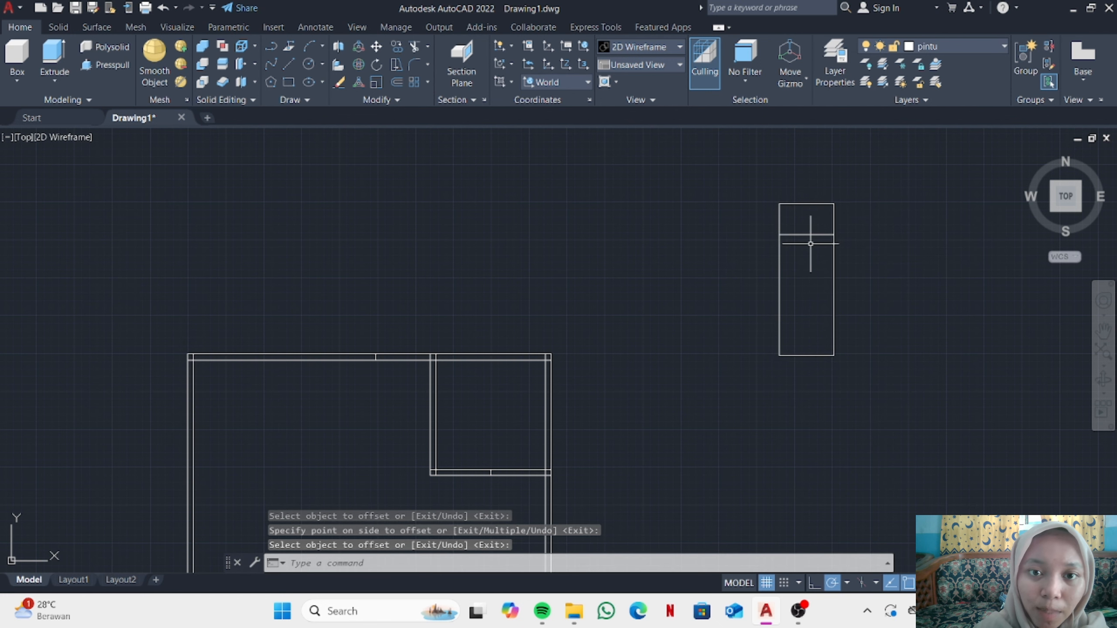
Step: Offset the top edge downward, the divider upward, and both side edges inward by 5 to form the frame thickness
{"action": "type", "text": "offset"}
{"action": "key", "text": "Return"}
{"action": "type", "text": "5"}
{"action": "key", "text": "Return"}
{"action": "scroll", "coordinate": [805, 206], "scroll_direction": "up", "scroll_amount": 2}
{"action": "left_click", "coordinate": [804, 203]}
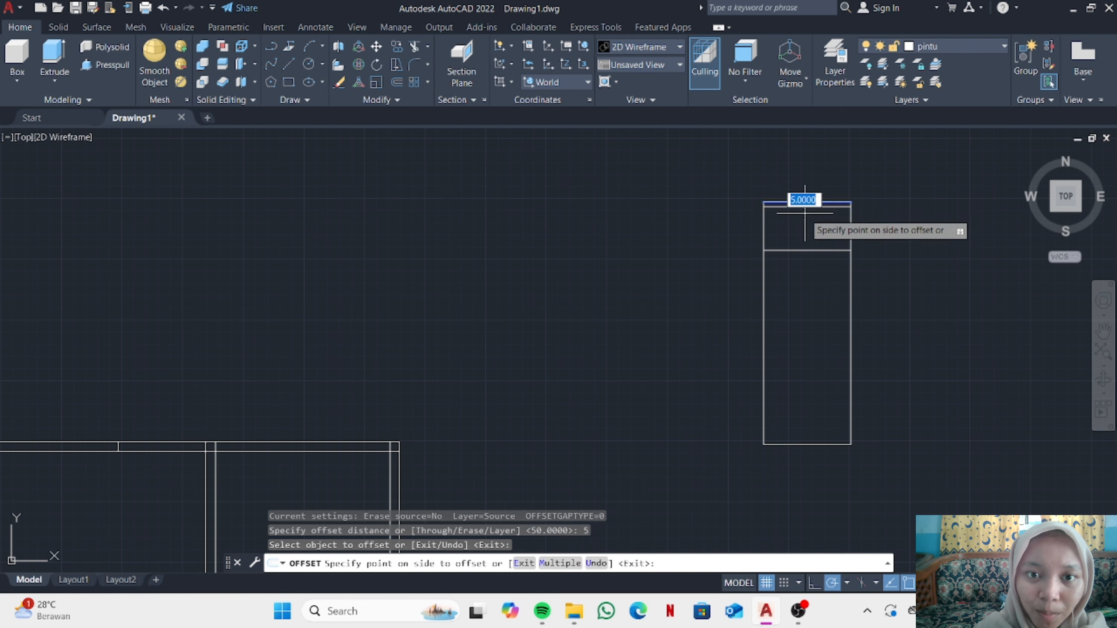
{"action": "left_click", "coordinate": [805, 213]}
{"action": "left_click", "coordinate": [804, 249]}
{"action": "left_click", "coordinate": [805, 244]}
{"action": "left_click", "coordinate": [764, 264]}
{"action": "left_click", "coordinate": [773, 265]}
{"action": "left_click", "coordinate": [852, 289]}
{"action": "left_click", "coordinate": [822, 287]}
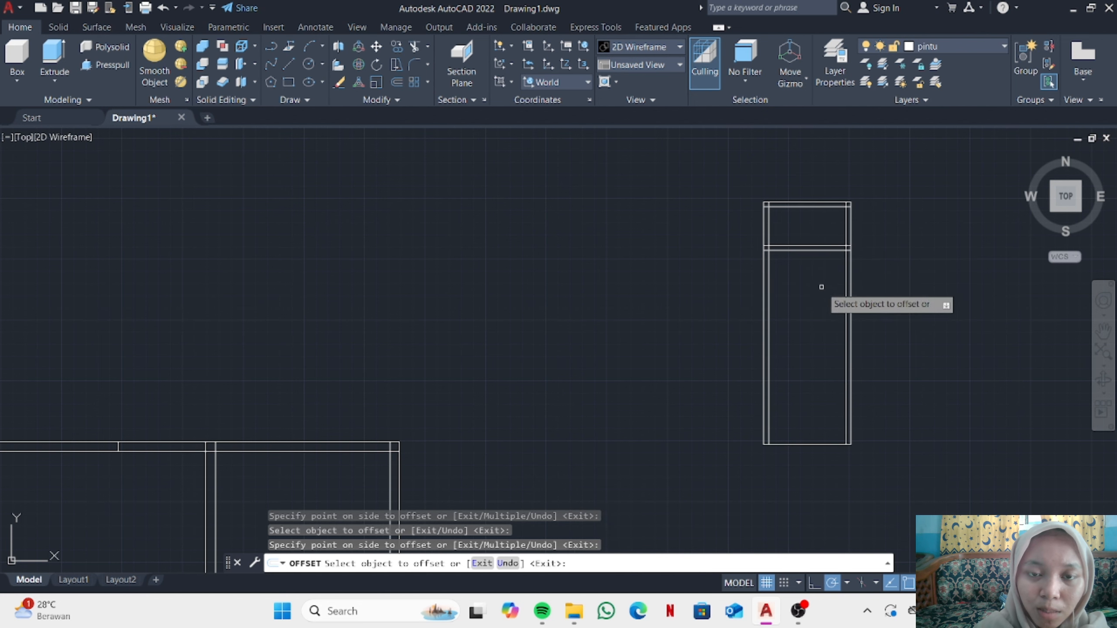
{"action": "key", "text": "Escape"}
Step: Trim the overlapping lines at the door frame's corners, divider junctions and bottom edge, leaving an open-bottomed frame outline
{"action": "left_click", "coordinate": [415, 47]}
{"action": "scroll", "coordinate": [775, 185], "scroll_direction": "up", "scroll_amount": 4}
{"action": "left_click", "coordinate": [751, 241]}
{"action": "left_click", "coordinate": [756, 238]}
{"action": "left_click", "coordinate": [756, 347]}
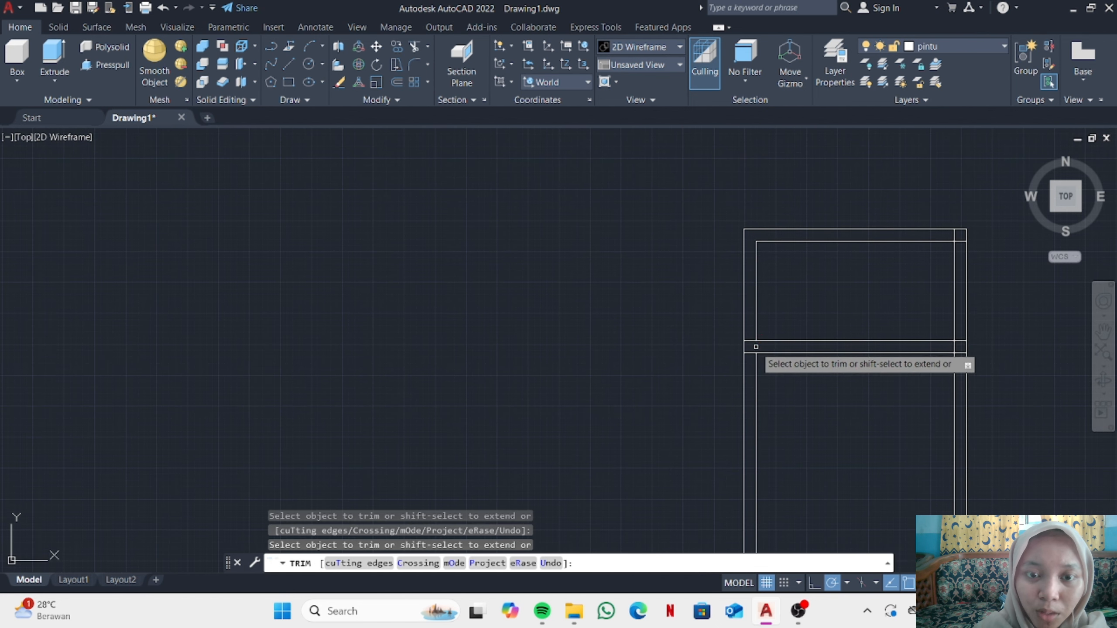
{"action": "left_click", "coordinate": [952, 347]}
{"action": "left_click", "coordinate": [953, 347]}
{"action": "left_click", "coordinate": [960, 341]}
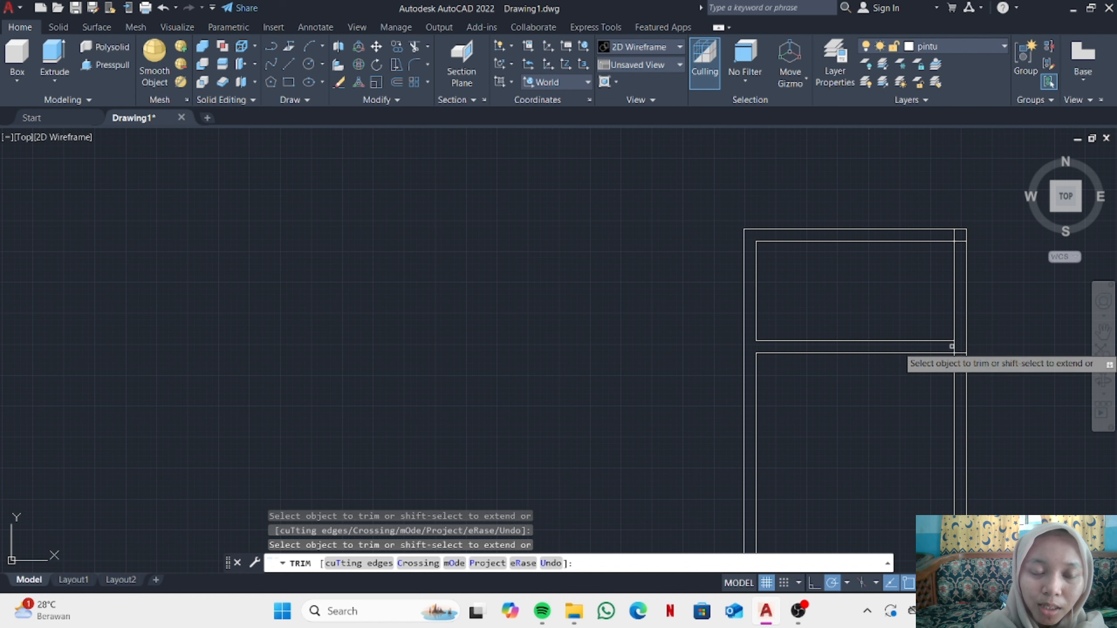
{"action": "scroll", "coordinate": [977, 282], "scroll_direction": "down", "scroll_amount": 4}
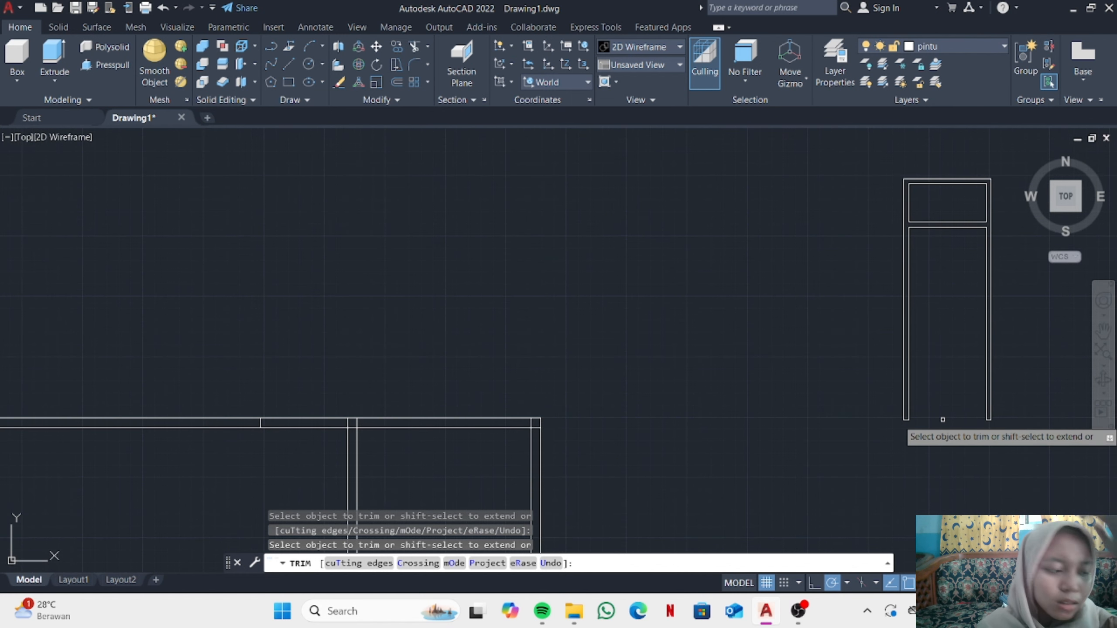
{"action": "key", "text": "Return"}
Step: Copy the rectangular outline of the frame's upper opening to the empty space left of the frame
{"action": "scroll", "coordinate": [967, 162], "scroll_direction": "up", "scroll_amount": 4}
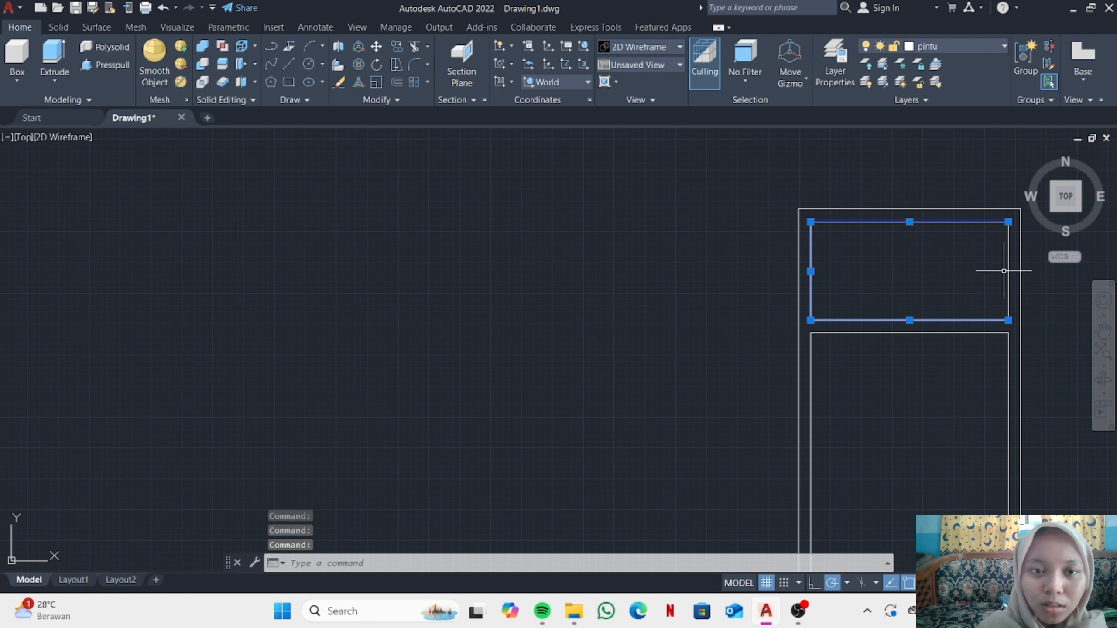
{"action": "left_click", "coordinate": [395, 64]}
{"action": "left_click", "coordinate": [811, 221]}
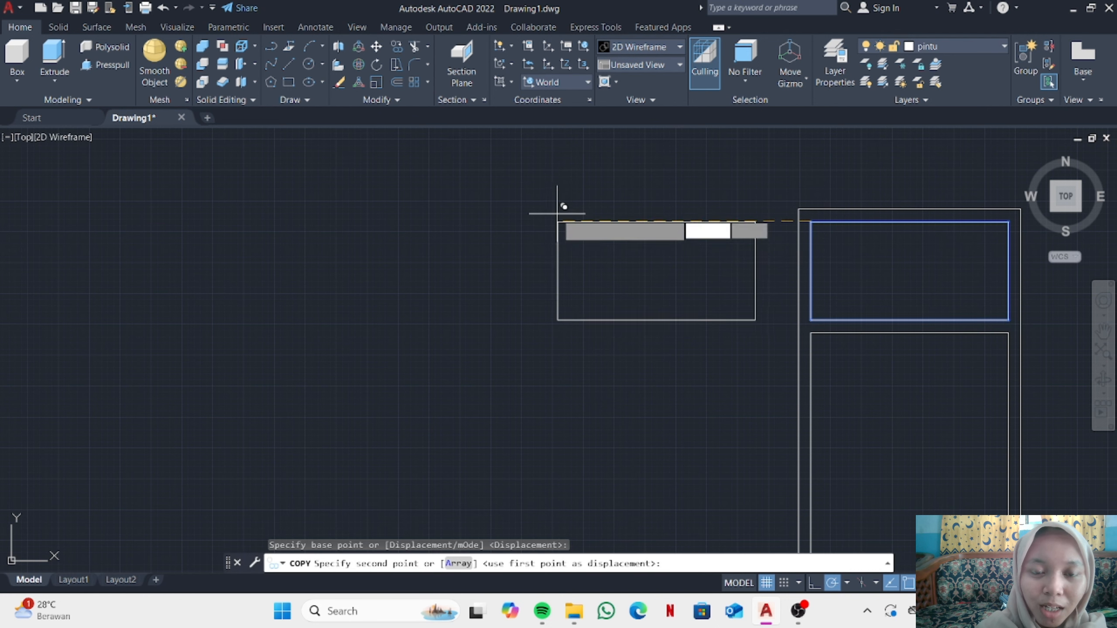
{"action": "key", "text": "Escape"}
Step: Convert the door frame's outer outline and upper opening outline into regions
{"action": "scroll", "coordinate": [663, 265], "scroll_direction": "down", "scroll_amount": 4}
{"action": "key", "text": "Return"}
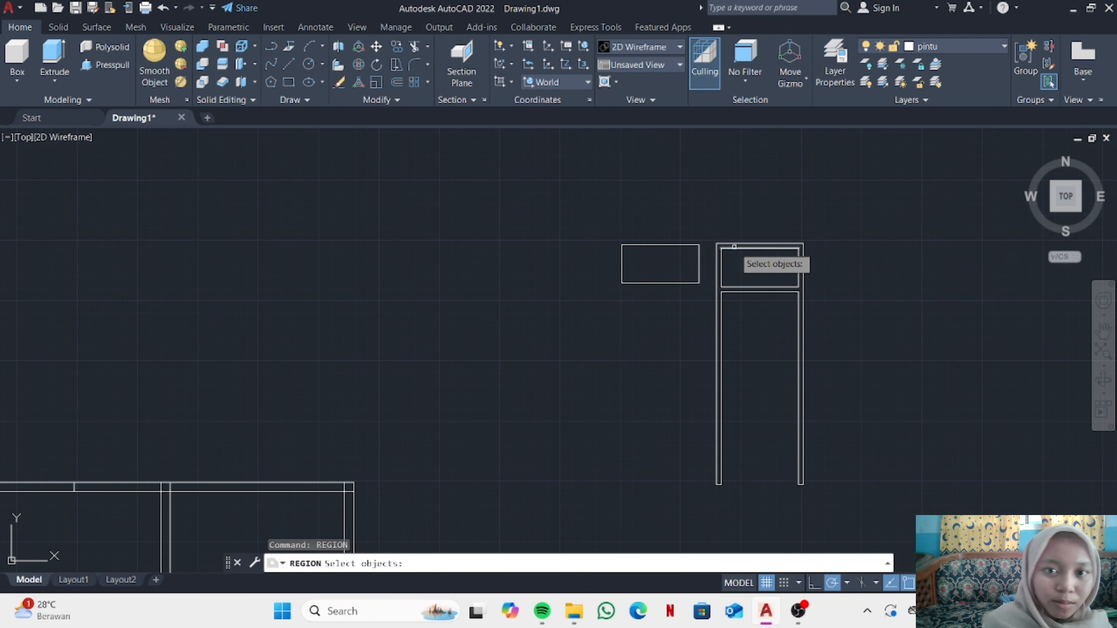
{"action": "left_click", "coordinate": [702, 229]}
{"action": "left_click", "coordinate": [855, 499]}
{"action": "key", "text": "Return"}
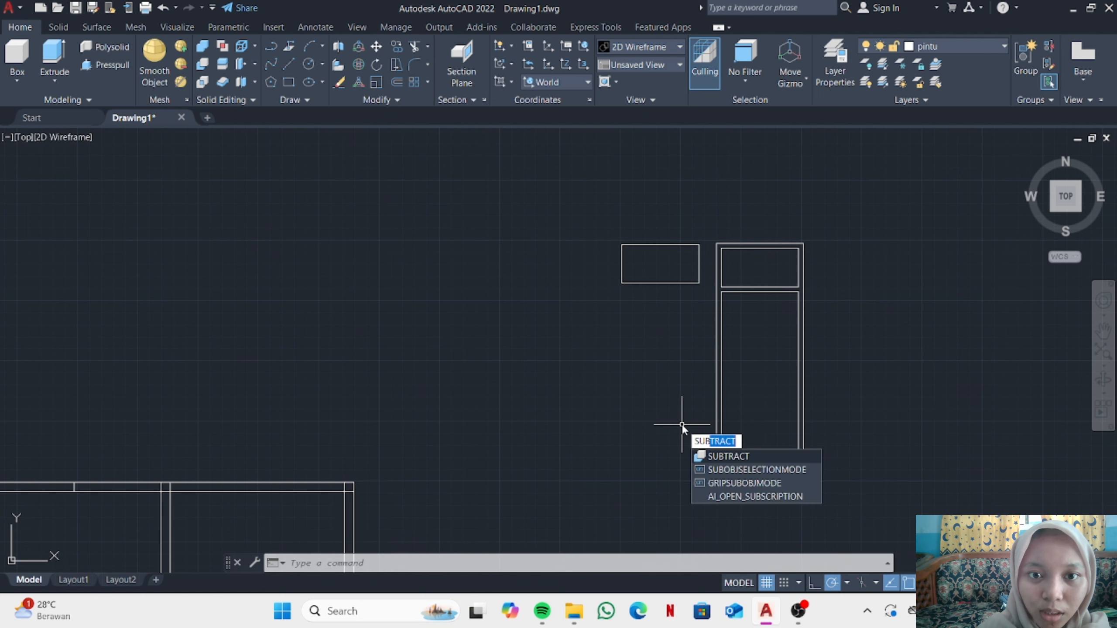
Step: Subtract the upper opening region from the door frame region
{"action": "type", "text": "sub"}
{"action": "key", "text": "Return"}
{"action": "left_click", "coordinate": [721, 460]}
{"action": "key", "text": "Return"}
{"action": "left_click", "coordinate": [723, 285]}
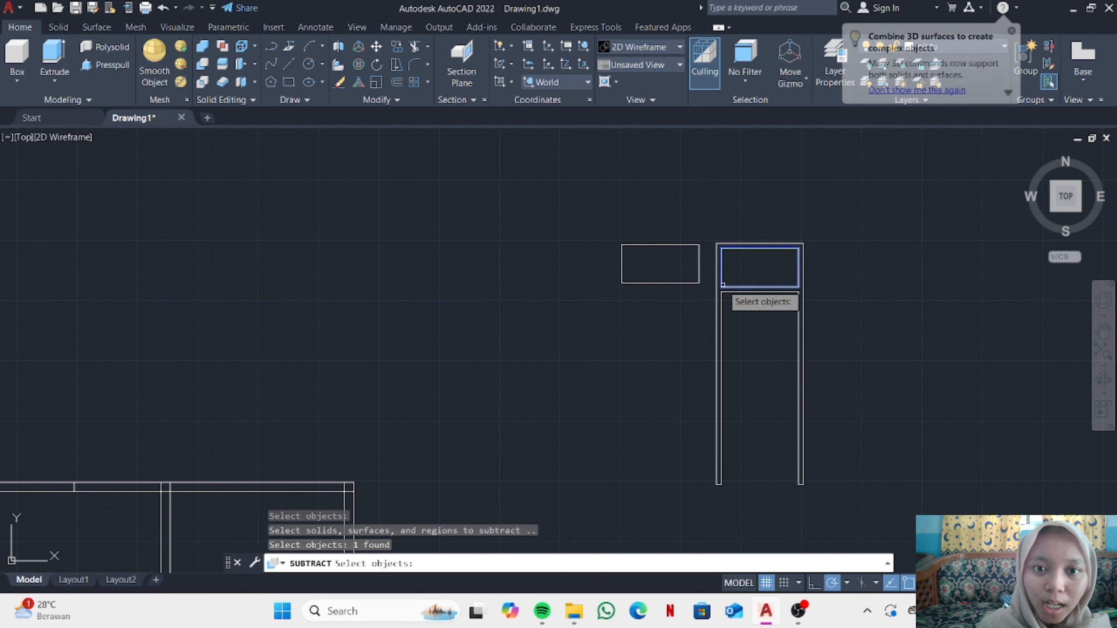
{"action": "key", "text": "Return"}
Step: Extrude the door frame region to a height of 15, working in an isometric view
{"action": "left_click", "coordinate": [1052, 210]}
{"action": "scroll", "coordinate": [623, 251], "scroll_direction": "up", "scroll_amount": 6}
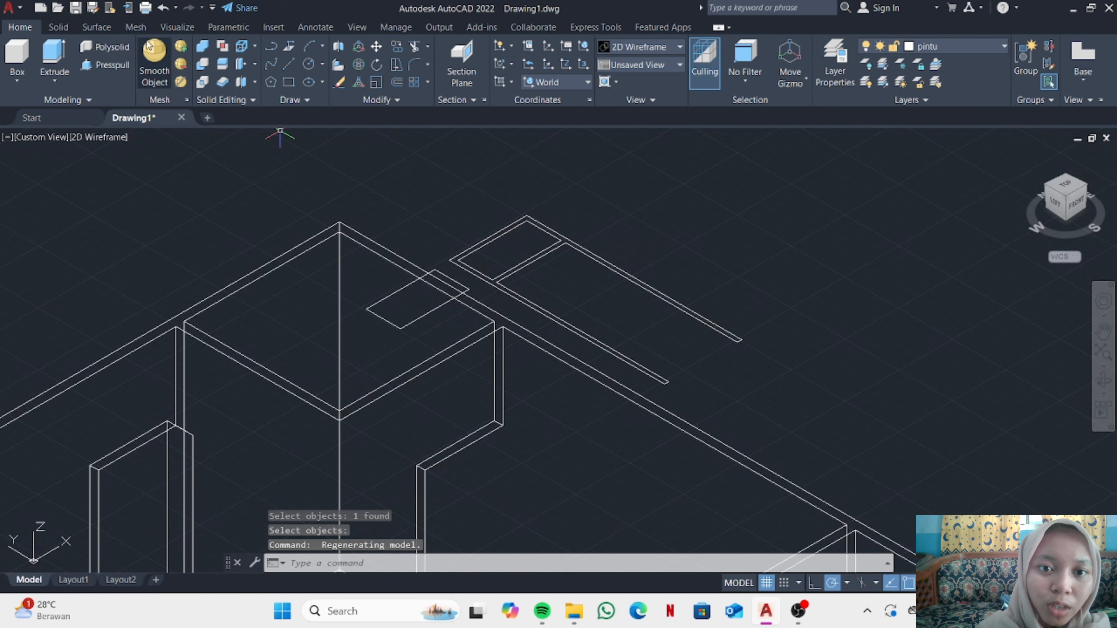
{"action": "left_click", "coordinate": [52, 62]}
{"action": "left_click", "coordinate": [496, 281]}
{"action": "key", "text": "Return"}
{"action": "type", "text": "15"}
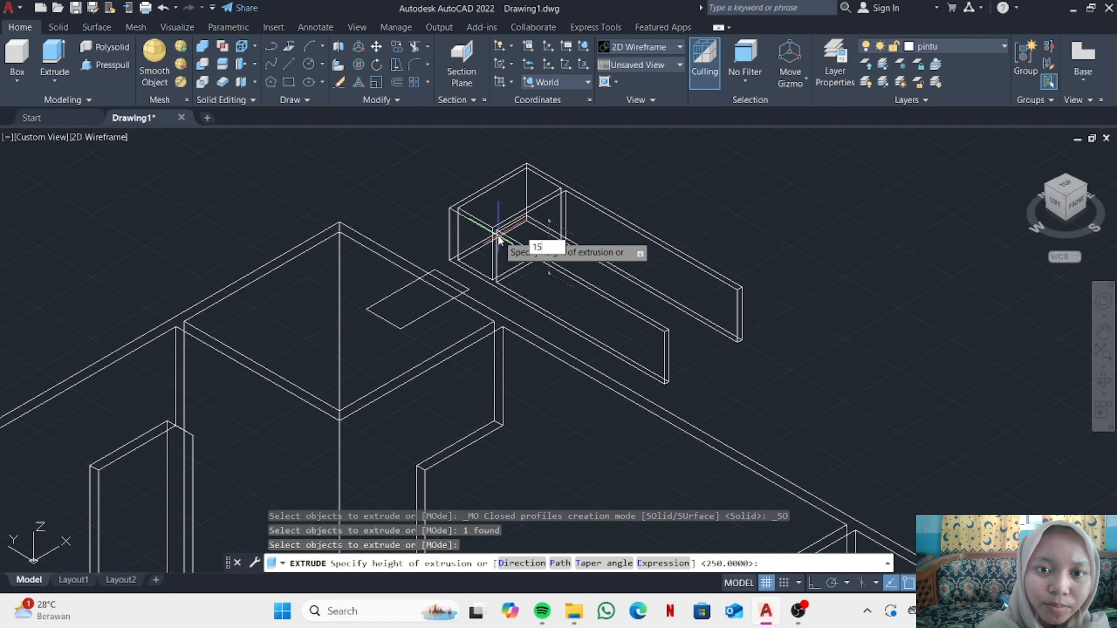
{"action": "key", "text": "Return"}
Step: Stand the door frame upright with ROTATE3D, rotating it 90 degrees about the axis between the bottom ends of its two legs
{"action": "type", "text": "ROA"}
{"action": "key", "text": "BackSpace"}
{"action": "key", "text": "BackSpace"}
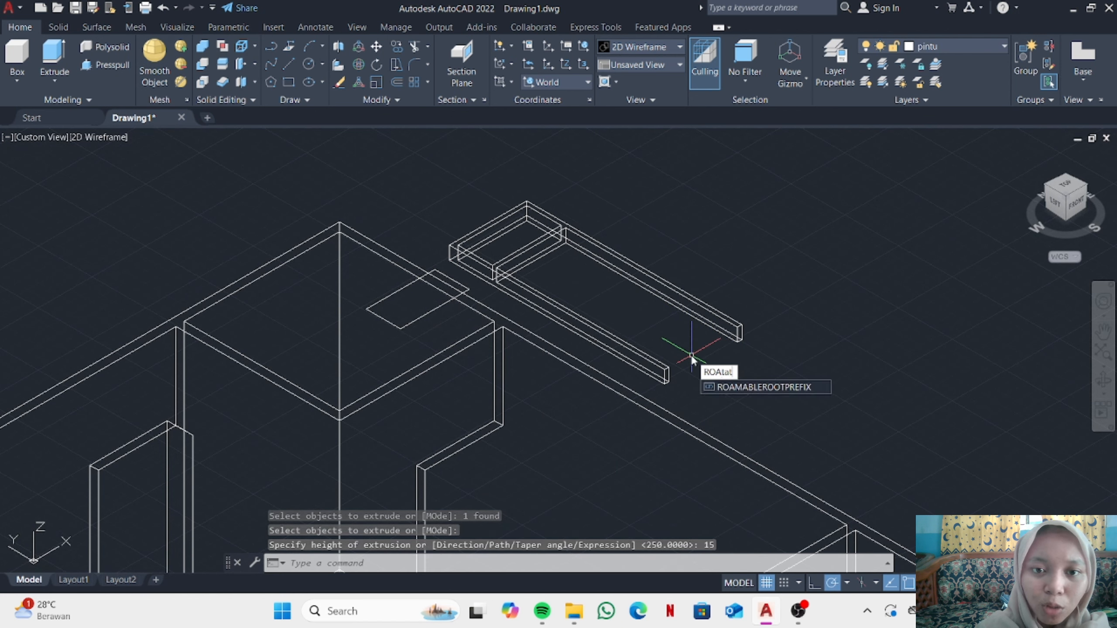
{"action": "type", "text": "TATE3D"}
{"action": "key", "text": "Return"}
{"action": "left_click", "coordinate": [420, 208]}
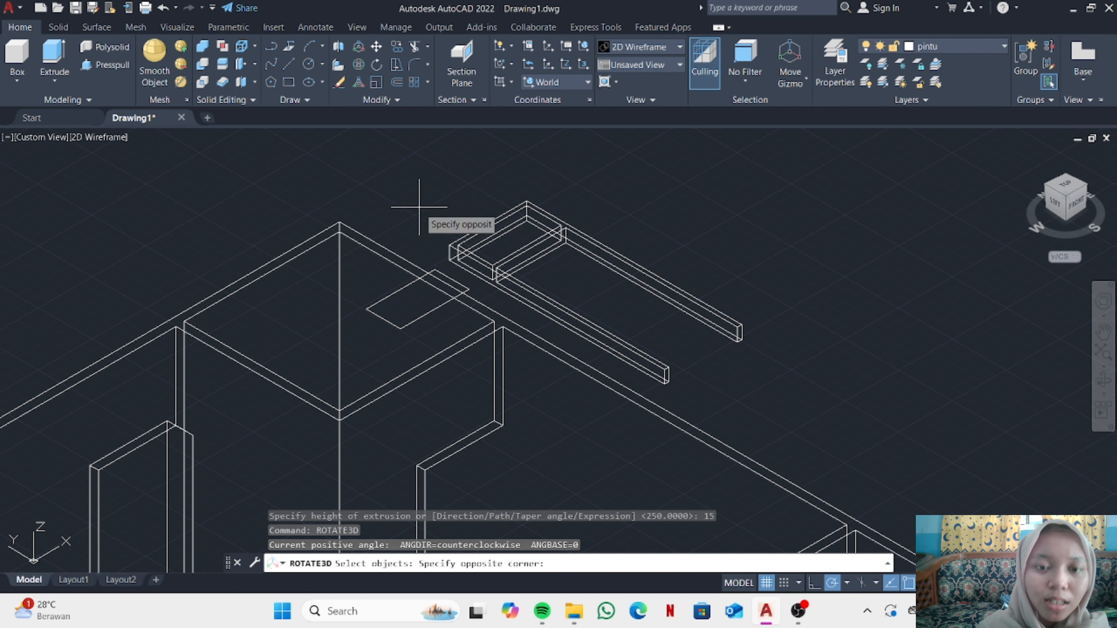
{"action": "key", "text": "Escape"}
{"action": "scroll", "coordinate": [534, 210], "scroll_direction": "down", "scroll_amount": 4}
{"action": "left_click", "coordinate": [483, 173]}
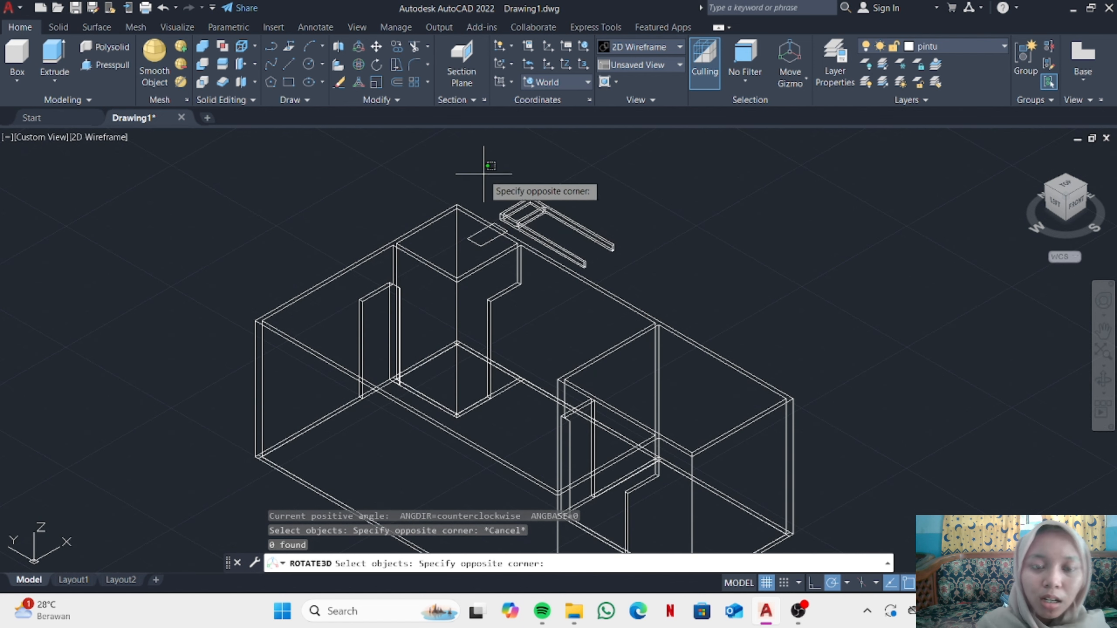
{"action": "left_click", "coordinate": [653, 279]}
{"action": "scroll", "coordinate": [615, 320], "scroll_direction": "up", "scroll_amount": 3}
{"action": "key", "text": "Return"}
{"action": "scroll", "coordinate": [614, 414], "scroll_direction": "up", "scroll_amount": 4}
{"action": "left_click", "coordinate": [615, 414]}
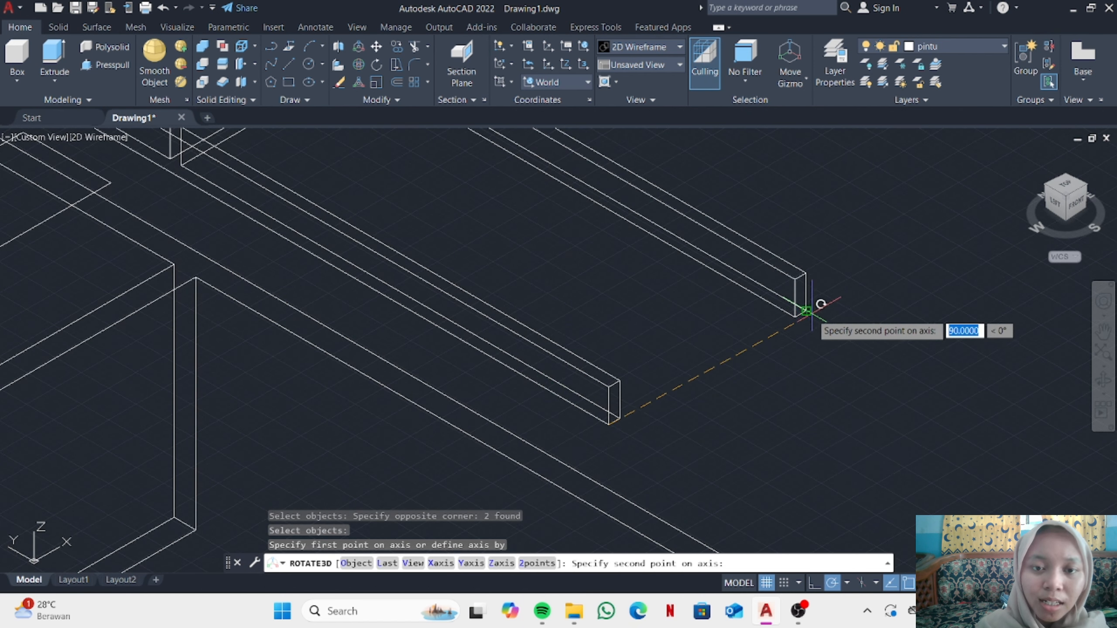
{"action": "left_click", "coordinate": [815, 301]}
{"action": "key", "text": "Return"}
{"action": "scroll", "coordinate": [804, 315], "scroll_direction": "down", "scroll_amount": 4}
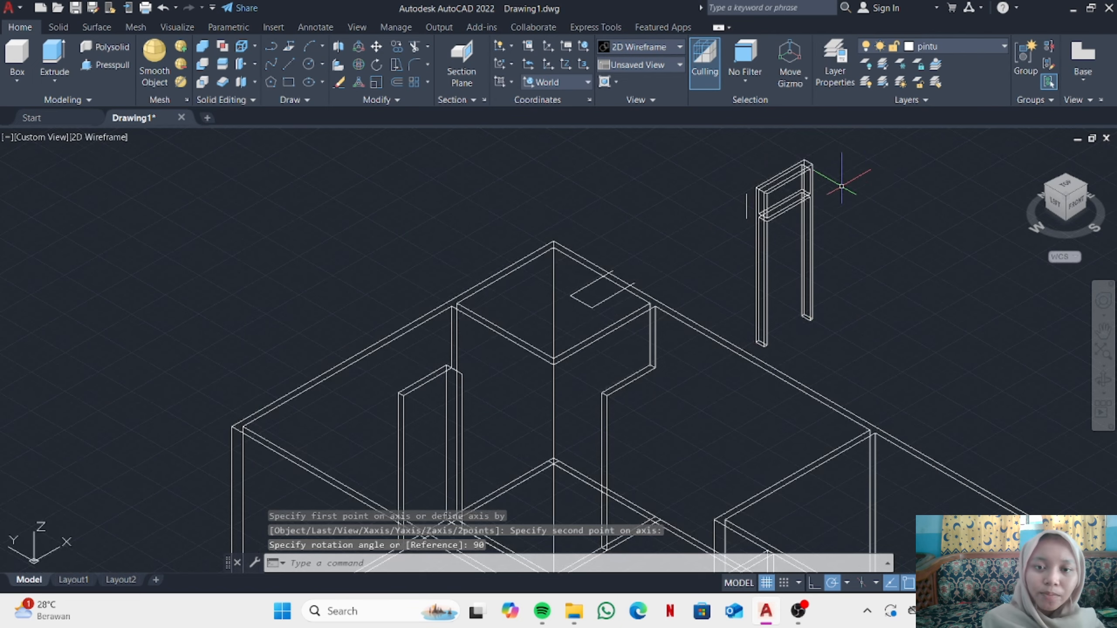
Step: Erase the stray vertical line beside the upright door frame
{"action": "key", "text": "Escape"}
{"action": "scroll", "coordinate": [841, 187], "scroll_direction": "up", "scroll_amount": 3}
{"action": "left_click", "coordinate": [695, 218]}
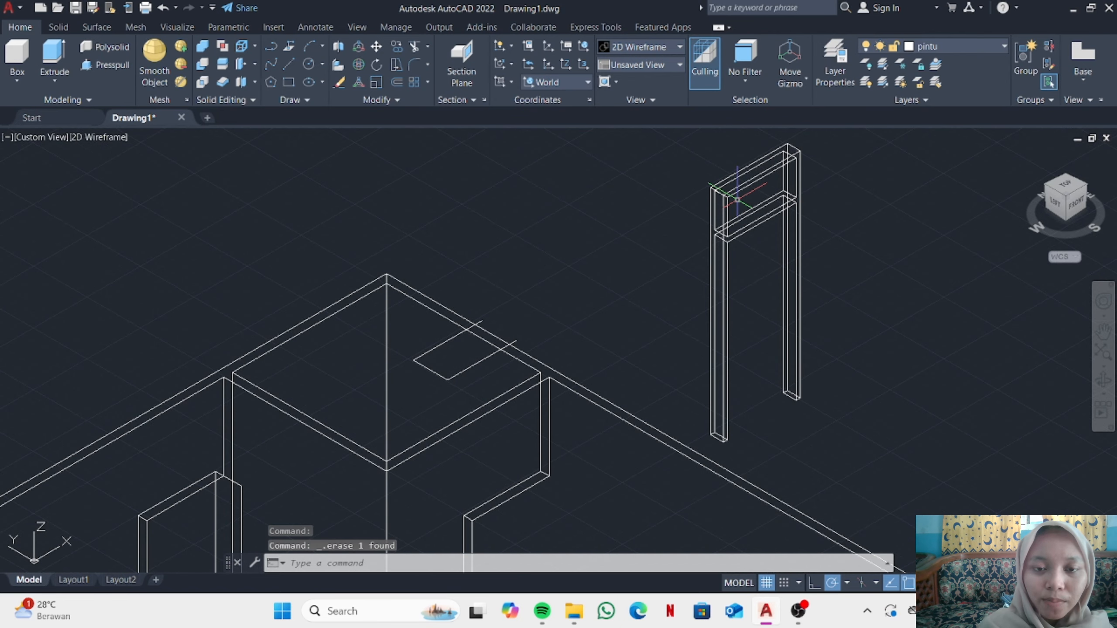
Step: Draw a 3 by 80 rectangle for the door panel beside the frame in top view
{"action": "left_click", "coordinate": [1065, 189]}
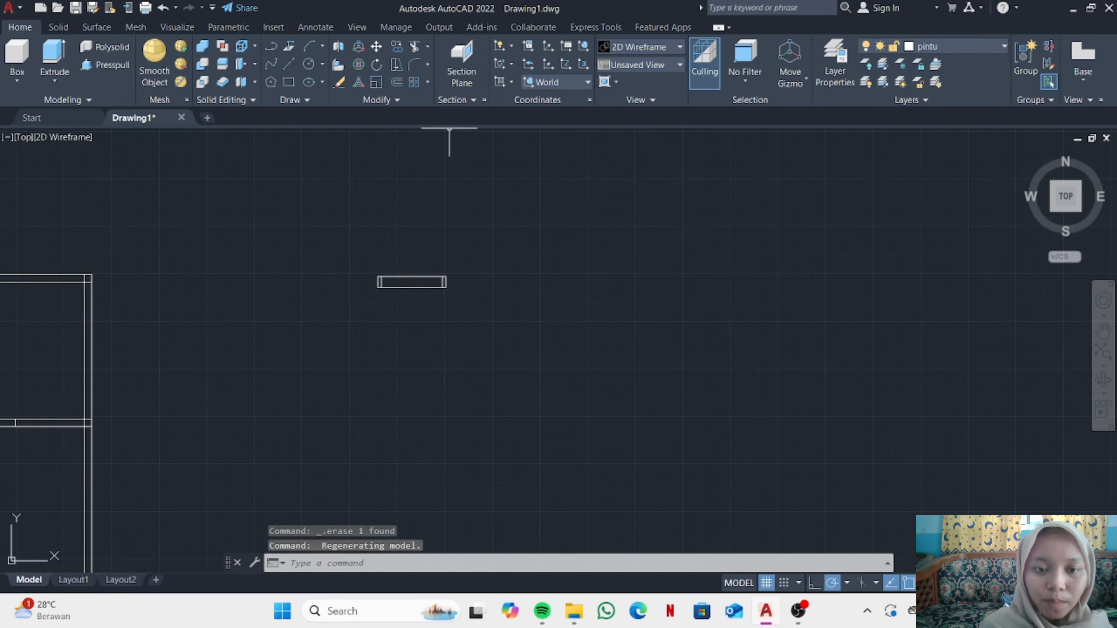
{"action": "left_click", "coordinate": [288, 82]}
{"action": "left_click", "coordinate": [508, 326]}
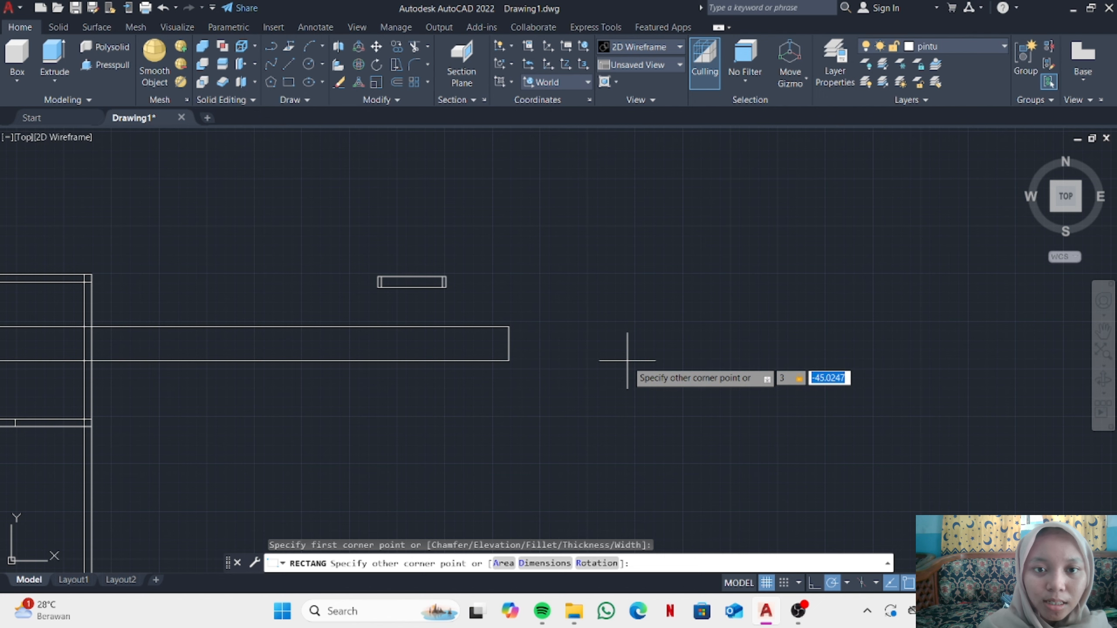
{"action": "type", "text": "80"}
{"action": "key", "text": "Return"}
Step: Extrude the 3 by 80 rectangle to a height of 200 as the door panel
{"action": "left_click", "coordinate": [1026, 156]}
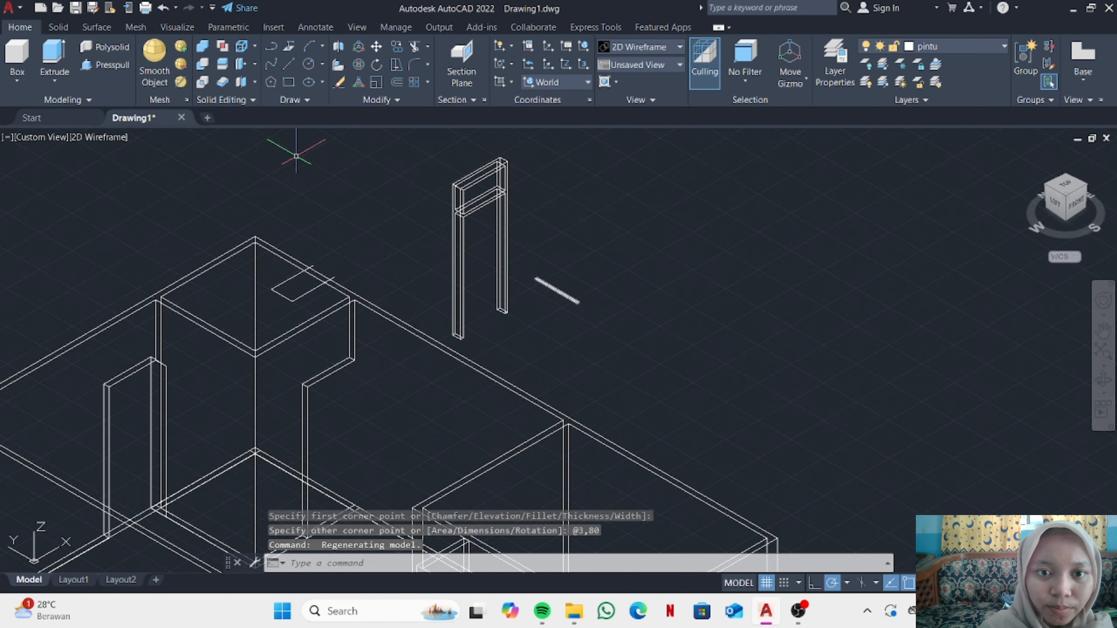
{"action": "left_click", "coordinate": [54, 60]}
{"action": "left_click", "coordinate": [546, 284]}
{"action": "key", "text": "Return"}
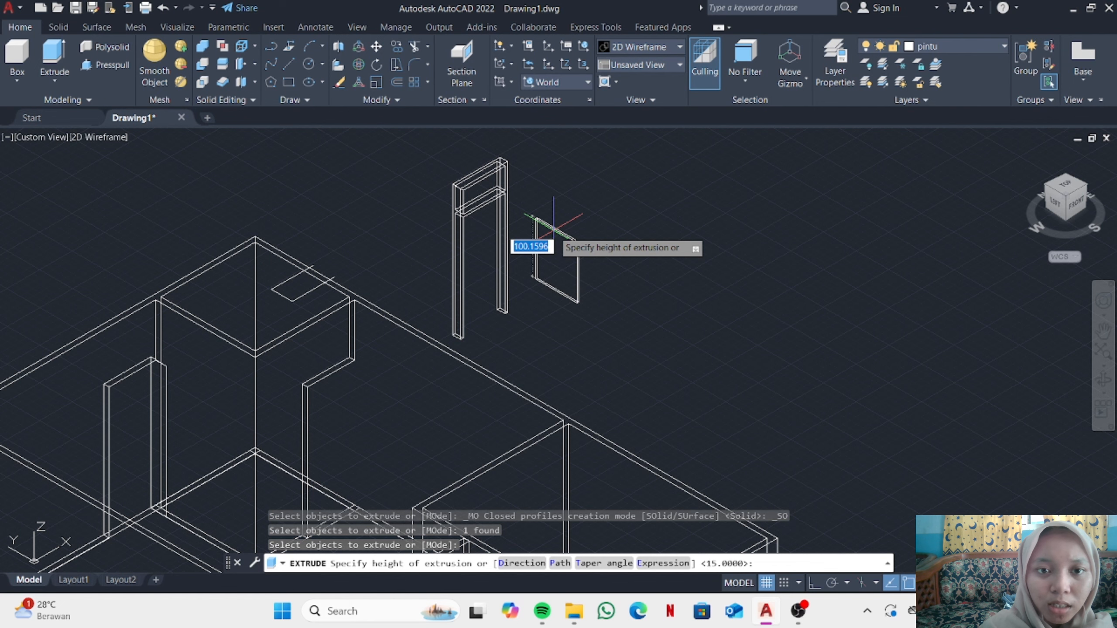
{"action": "key", "text": "Return"}
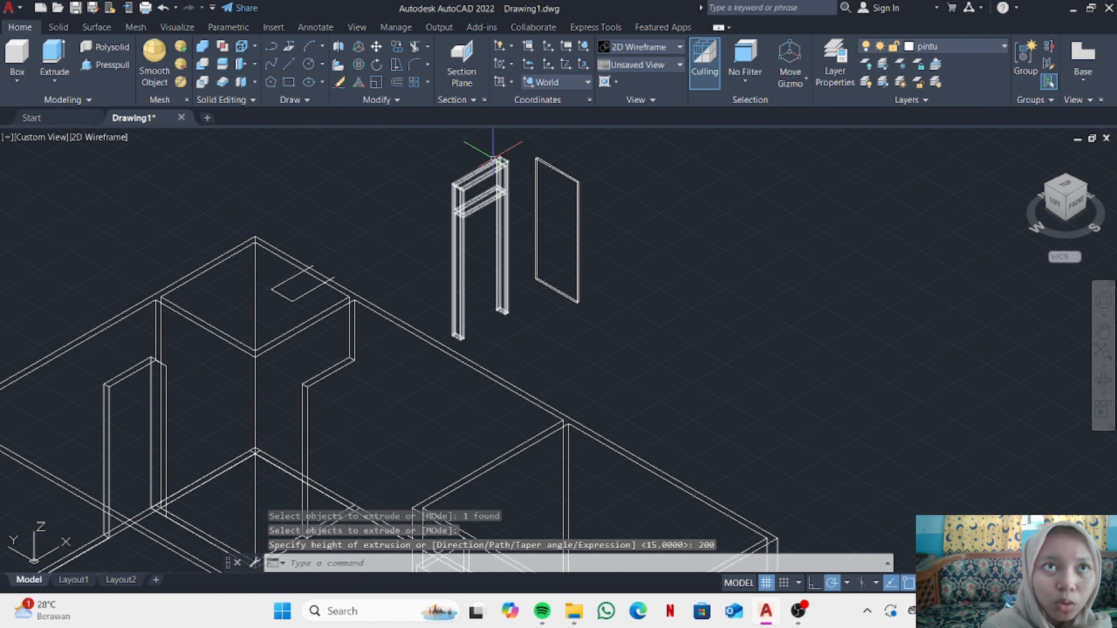
Step: Move the door frame by its upper corner over to the door panel
{"action": "left_click", "coordinate": [493, 180]}
{"action": "left_click", "coordinate": [376, 46]}
{"action": "left_click", "coordinate": [462, 188]}
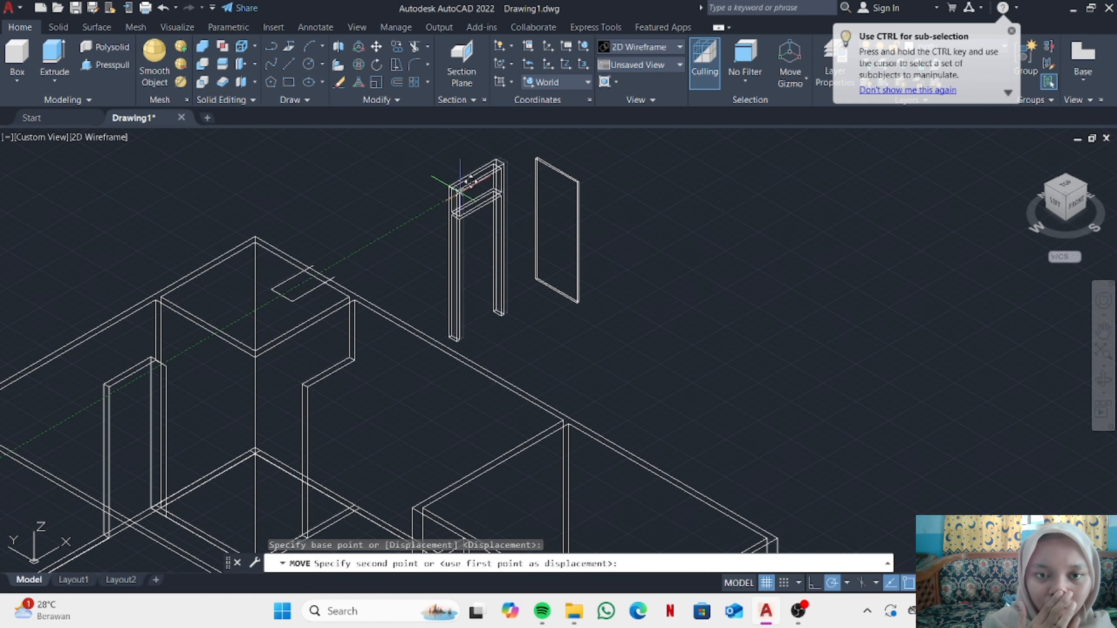
{"action": "scroll", "coordinate": [538, 190], "scroll_direction": "up", "scroll_amount": 5}
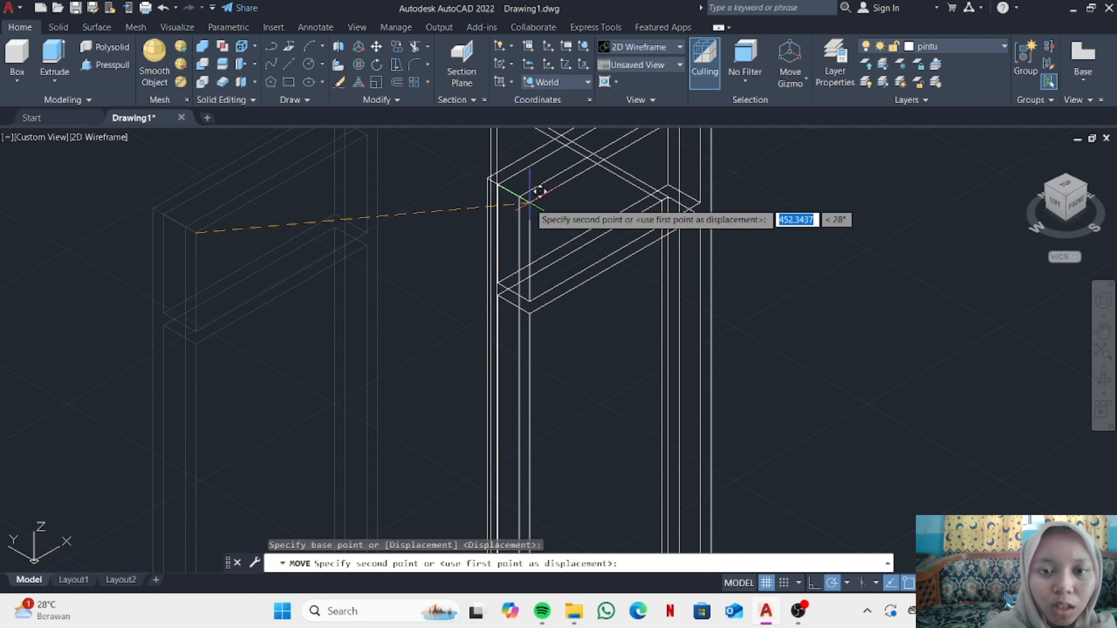
{"action": "left_click", "coordinate": [538, 190]}
{"action": "scroll", "coordinate": [731, 227], "scroll_direction": "down", "scroll_amount": 5}
Step: Apply the Shaded visual style and orbit to a front view to examine the frame's position relative to the door panel
{"action": "left_click", "coordinate": [114, 139]}
{"action": "left_click", "coordinate": [163, 232]}
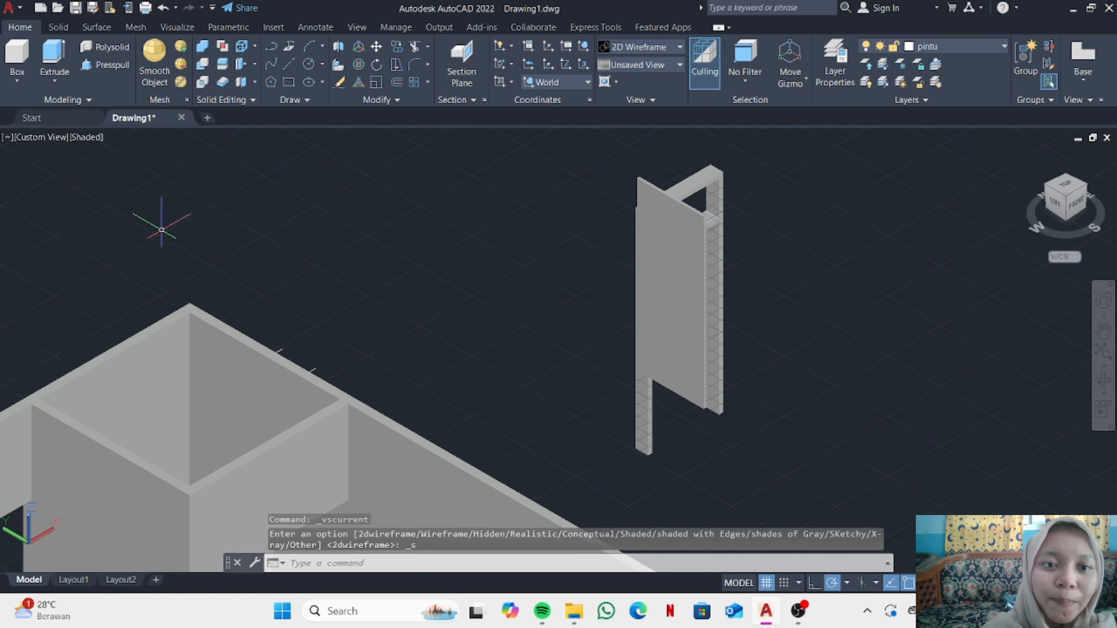
{"action": "left_click", "coordinate": [1103, 379]}
{"action": "mouse_move", "coordinate": [959, 400]}
{"action": "left_mouse_down"}
{"action": "mouse_move", "coordinate": [780, 395]}
{"action": "mouse_move", "coordinate": [809, 392]}
{"action": "left_mouse_up"}
{"action": "key", "text": "Escape"}
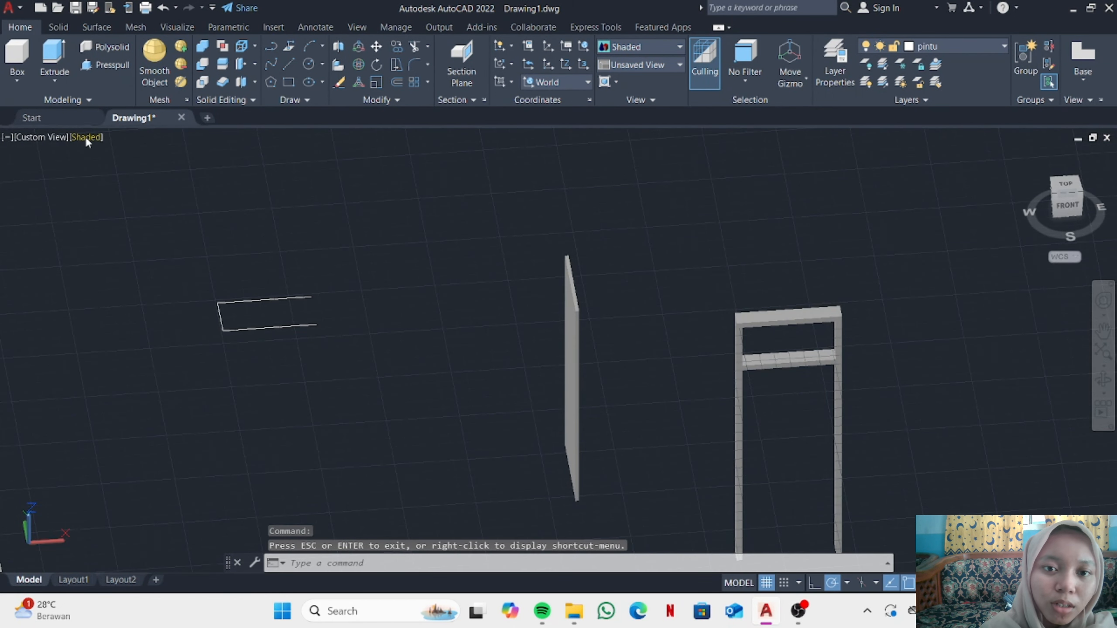
Step: Return to the 2D Wireframe style and move the door frame by its upper corner so it surrounds the door panel
{"action": "left_click", "coordinate": [88, 137]}
{"action": "left_click", "coordinate": [116, 173]}
{"action": "left_click", "coordinate": [754, 340]}
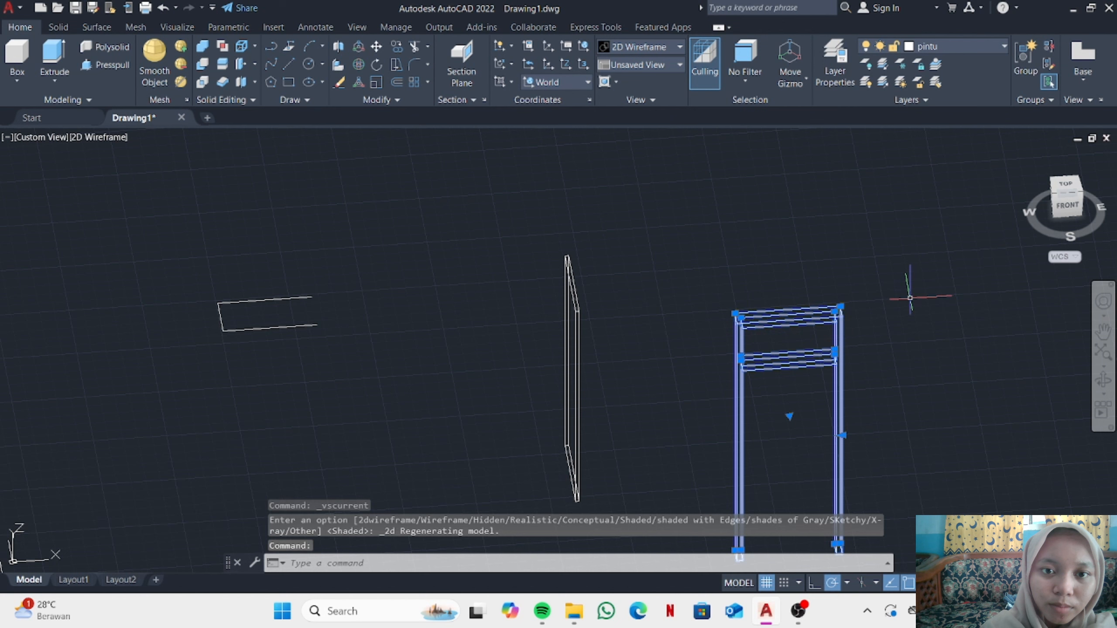
{"action": "left_click", "coordinate": [376, 46]}
{"action": "left_click", "coordinate": [735, 314]}
{"action": "scroll", "coordinate": [488, 262], "scroll_direction": "up", "scroll_amount": 2}
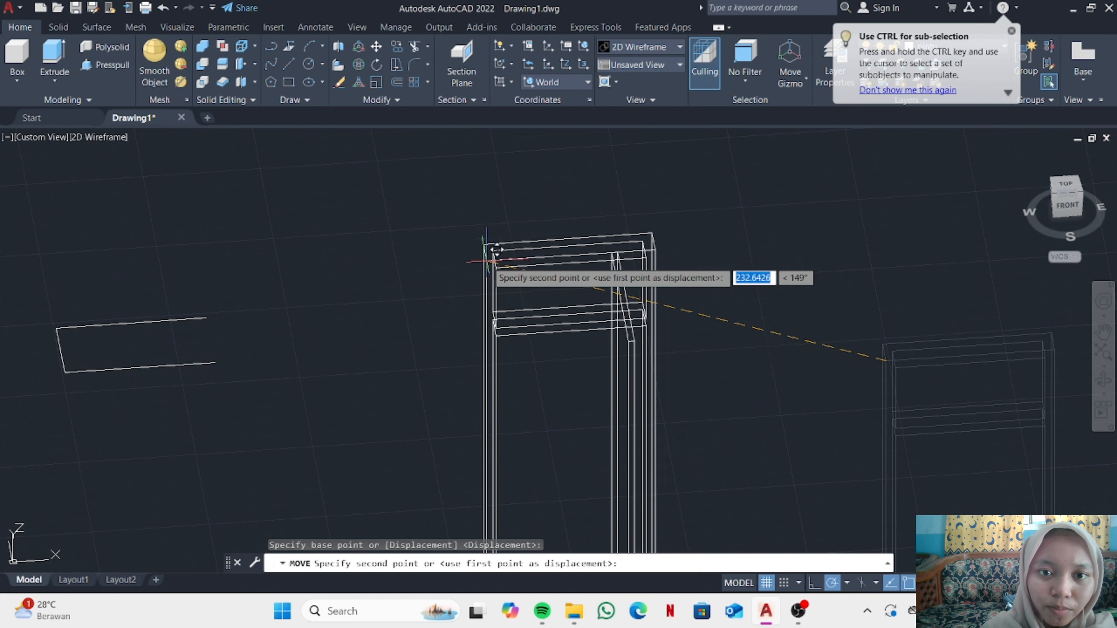
{"action": "scroll", "coordinate": [487, 273], "scroll_direction": "up", "scroll_amount": 3}
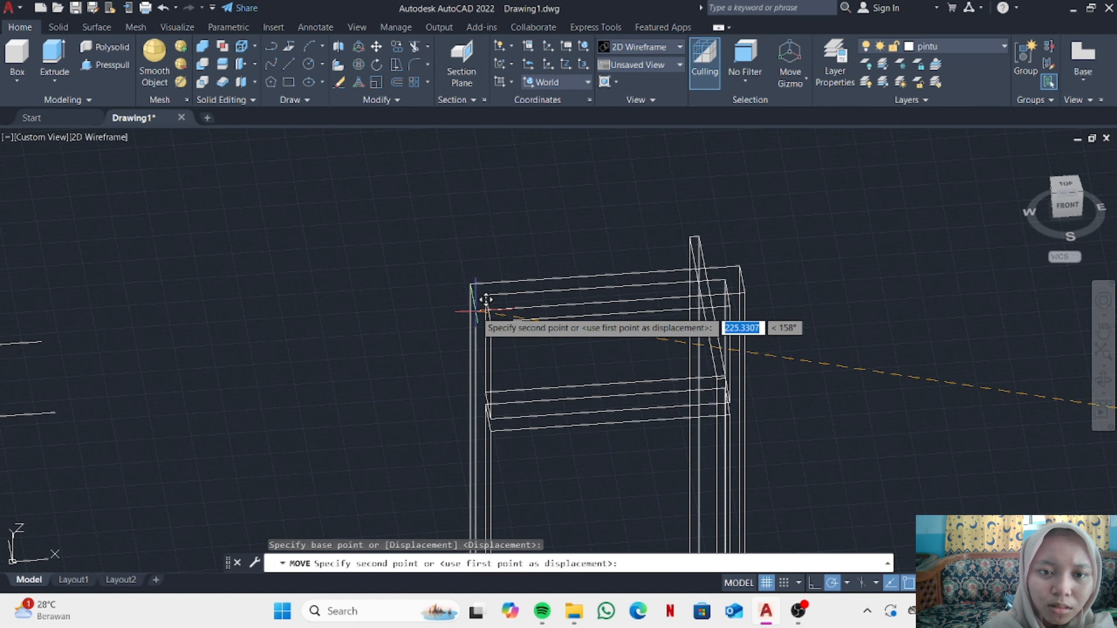
{"action": "left_click", "coordinate": [486, 299]}
{"action": "scroll", "coordinate": [616, 313], "scroll_direction": "down", "scroll_amount": 3}
Step: Apply the Shaded visual style again and orbit to a lower front view to check the frame against the door panel
{"action": "left_click", "coordinate": [116, 147]}
{"action": "left_click", "coordinate": [176, 238]}
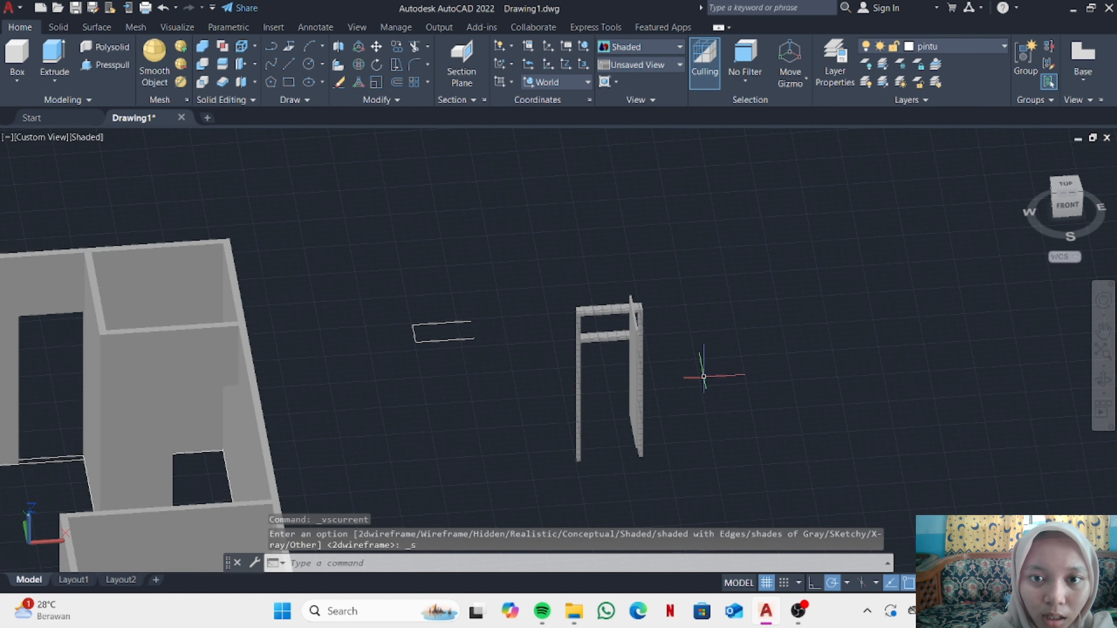
{"action": "left_click_drag", "start_coordinate": [416, 332], "coordinate": [461, 356]}
{"action": "key", "text": "Escape"}
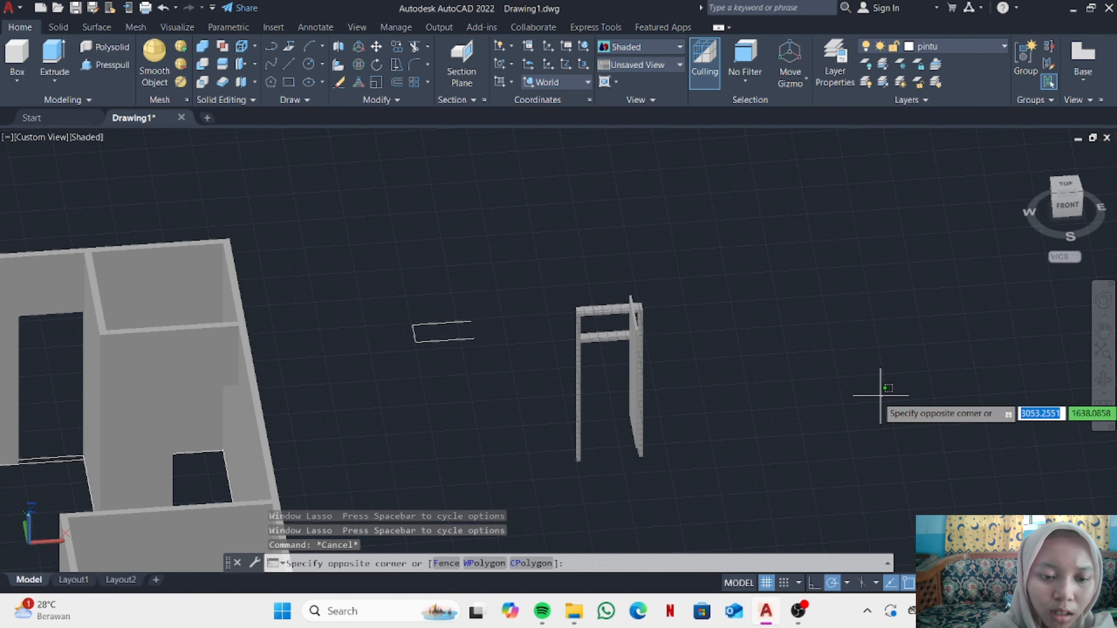
{"action": "key", "text": "Escape"}
{"action": "key", "text": "Escape"}
{"action": "left_click", "coordinate": [1103, 379]}
{"action": "left_click_drag", "start_coordinate": [998, 416], "coordinate": [986, 379]}
{"action": "key", "text": "Escape"}
Step: Move the door frame by its upper corner up and across to beside the door panel
{"action": "left_click", "coordinate": [578, 353]}
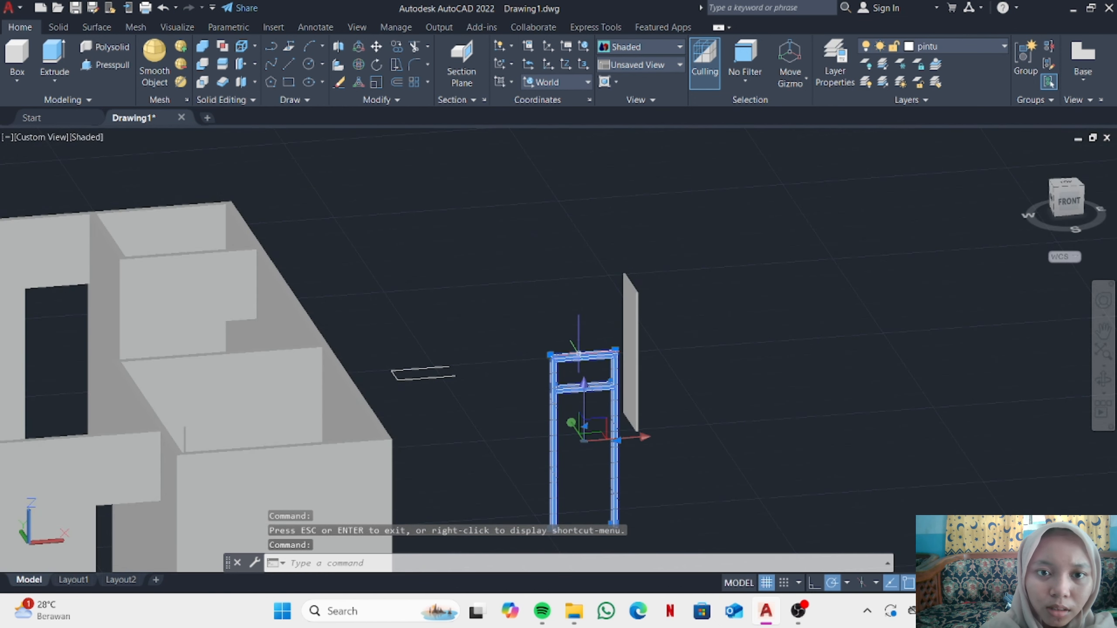
{"action": "left_click", "coordinate": [376, 46]}
{"action": "left_click", "coordinate": [550, 354]}
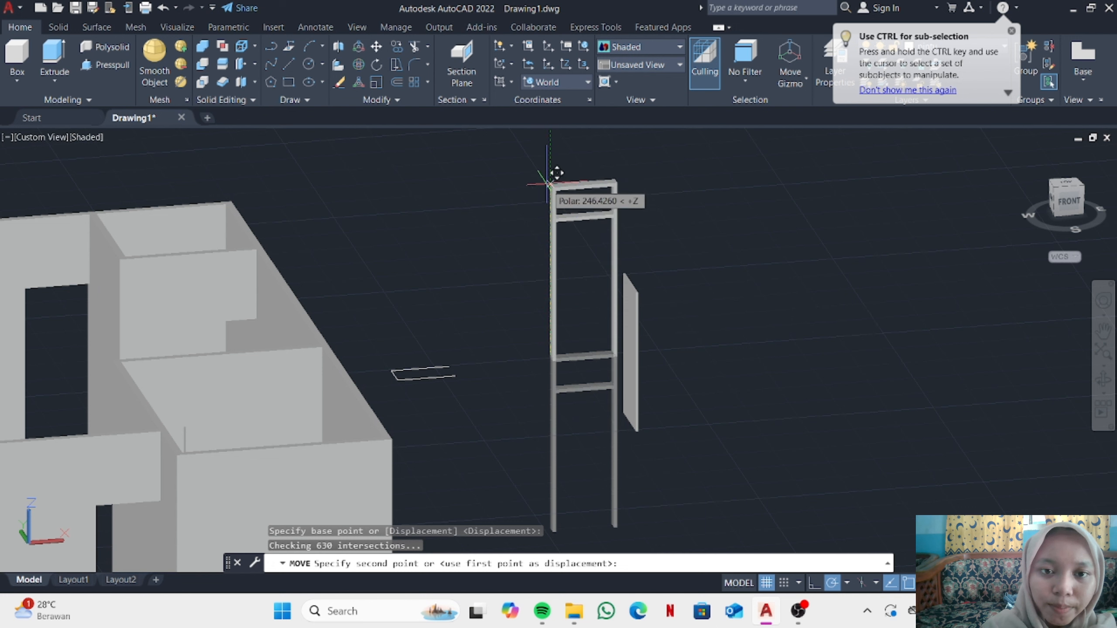
{"action": "scroll", "coordinate": [581, 207], "scroll_direction": "up", "scroll_amount": 3}
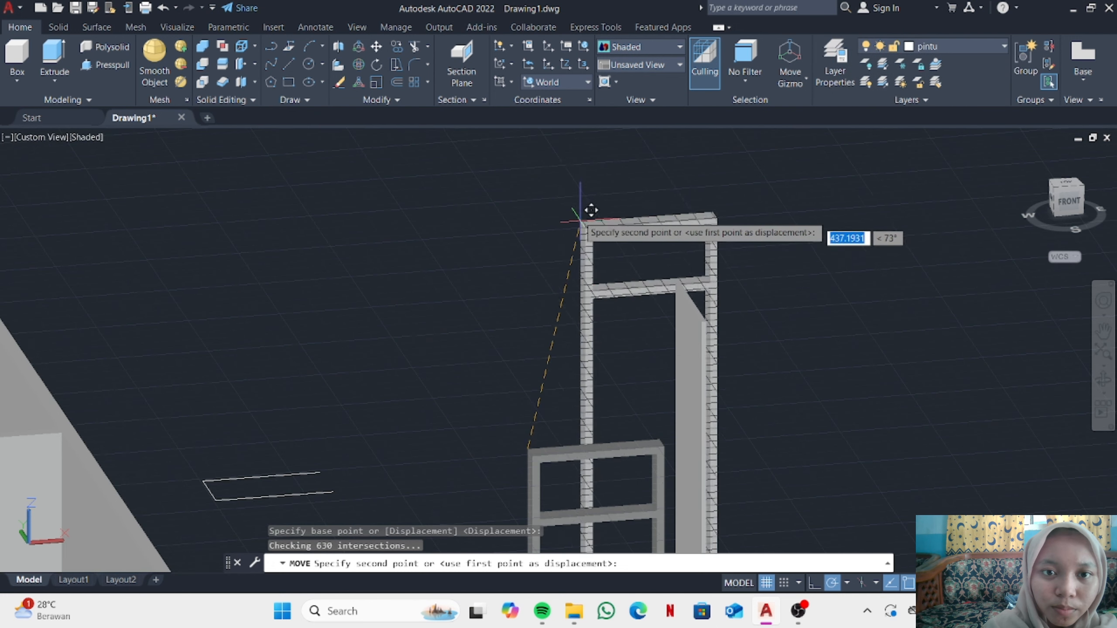
{"action": "scroll", "coordinate": [570, 187], "scroll_direction": "down", "scroll_amount": 6}
{"action": "scroll", "coordinate": [554, 152], "scroll_direction": "up", "scroll_amount": 2}
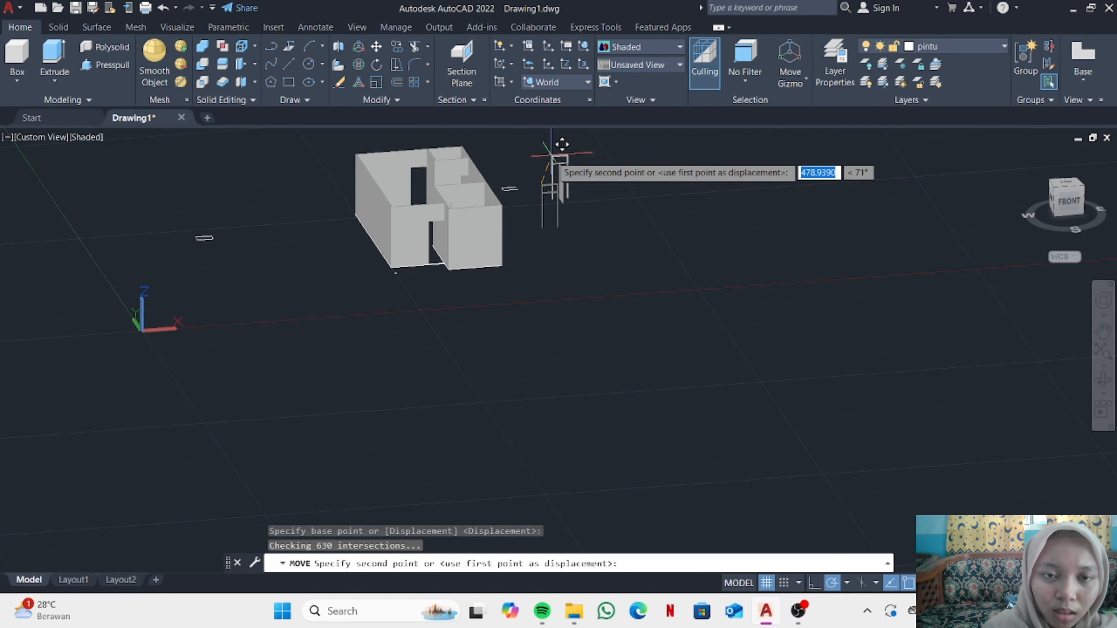
{"action": "left_click", "coordinate": [576, 144]}
Step: Place the door frame with its upper corner above the door panel's upper corner
{"action": "scroll", "coordinate": [580, 145], "scroll_direction": "up", "scroll_amount": 5}
{"action": "left_click", "coordinate": [547, 155]}
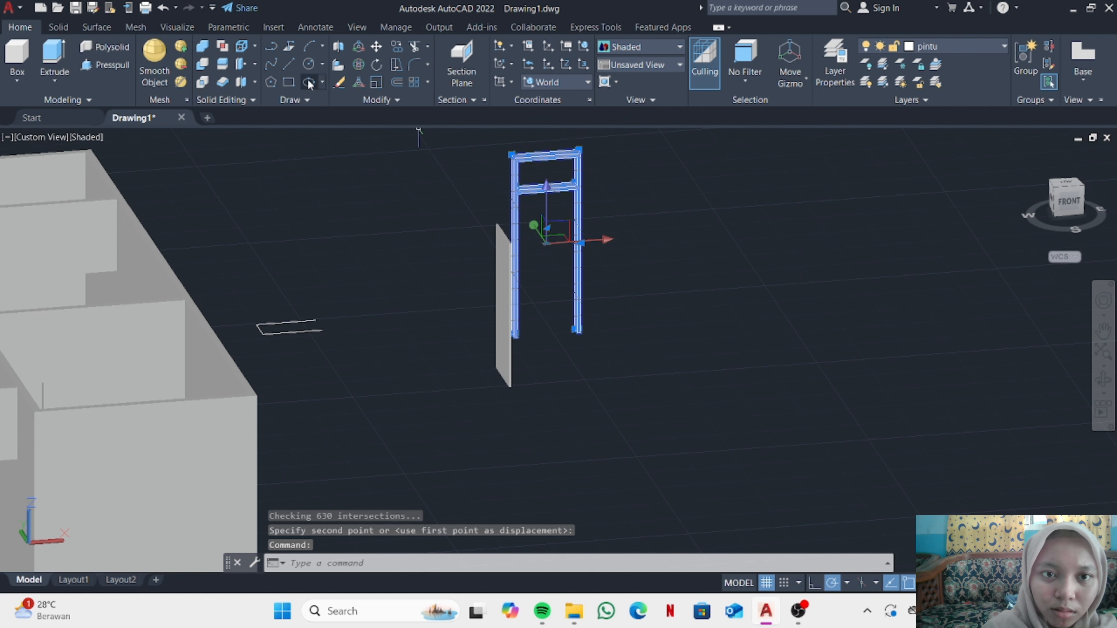
{"action": "key", "text": "Escape"}
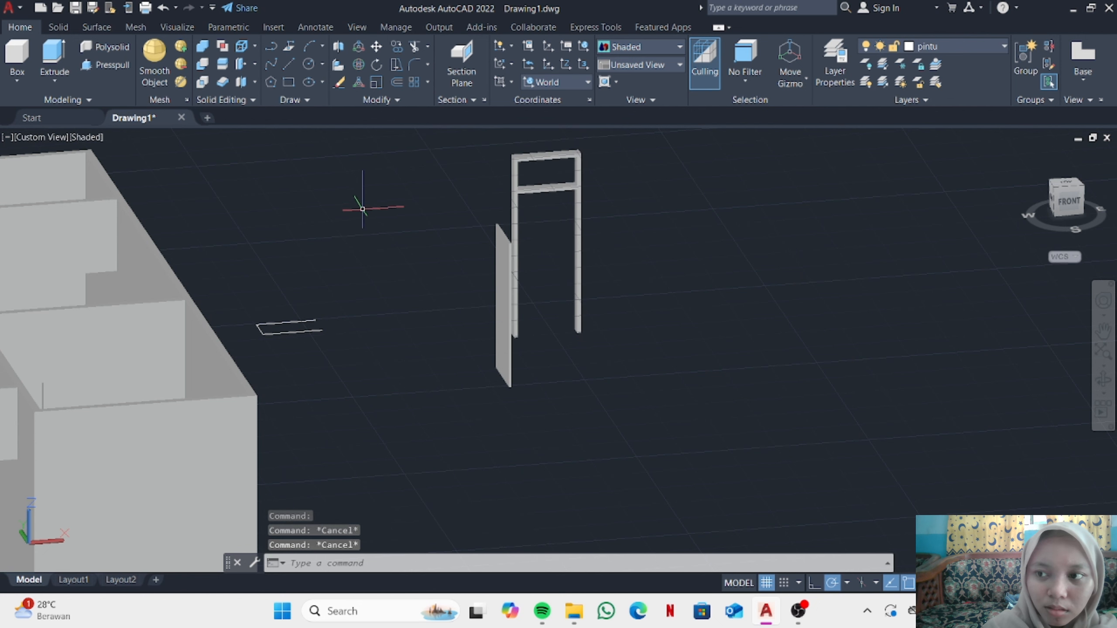
Step: Undo the recent door frame moves and apply the Shaded visual style
{"action": "left_click", "coordinate": [163, 8]}
{"action": "left_click", "coordinate": [162, 8]}
{"action": "left_click", "coordinate": [163, 8]}
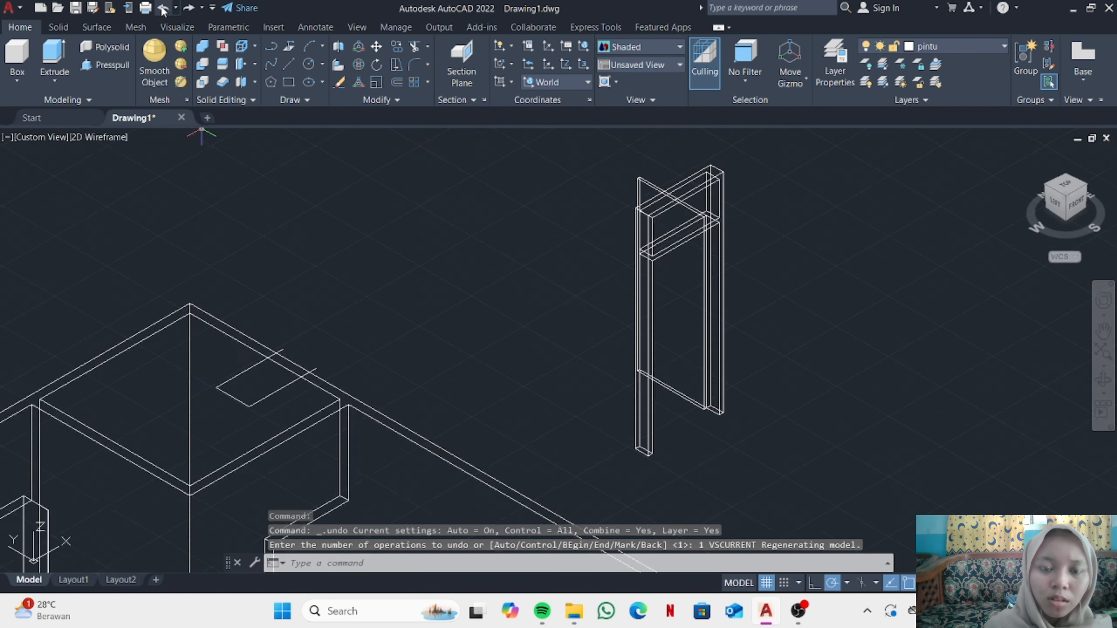
{"action": "left_click", "coordinate": [163, 8]}
{"action": "left_click", "coordinate": [99, 137]}
{"action": "left_click", "coordinate": [147, 230]}
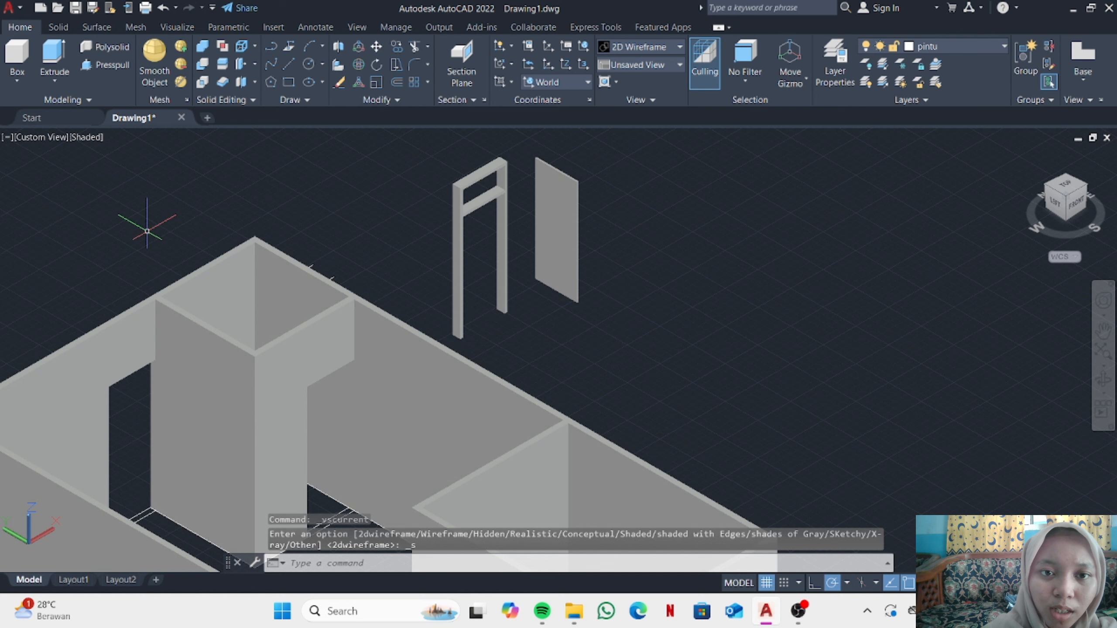
Step: Move the door panel by its upper corner onto the door frame beneath the crossbar
{"action": "left_click", "coordinate": [540, 223]}
{"action": "type", "text": "m"}
{"action": "key", "text": "Return"}
{"action": "left_click", "coordinate": [544, 199]}
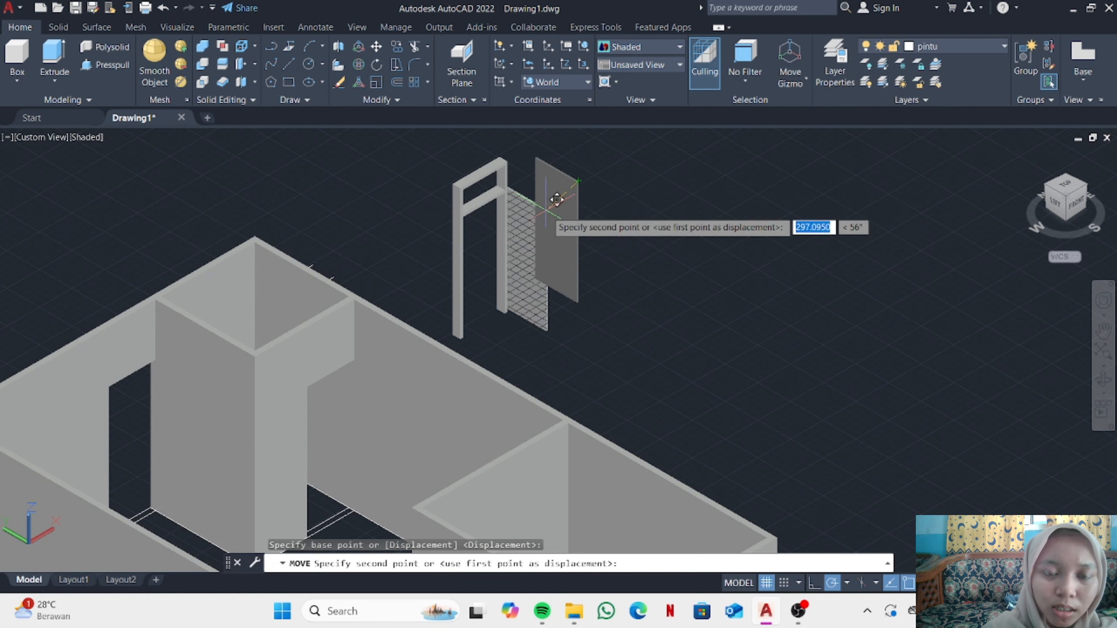
{"action": "scroll", "coordinate": [556, 200], "scroll_direction": "up", "scroll_amount": 3}
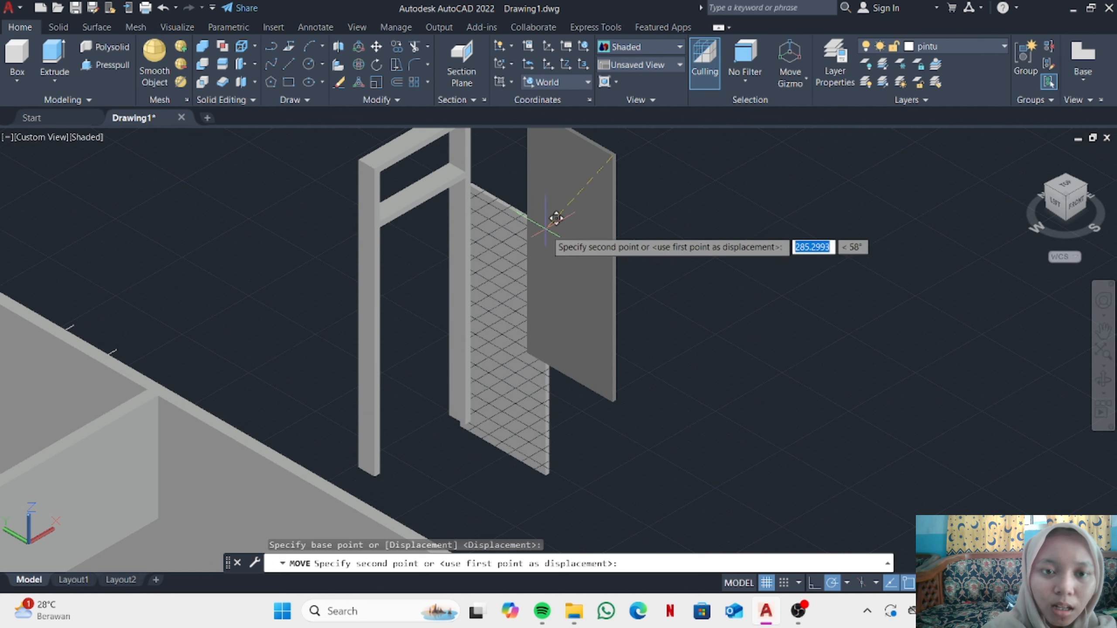
{"action": "left_click", "coordinate": [455, 155]}
{"action": "scroll", "coordinate": [541, 225], "scroll_direction": "down", "scroll_amount": 2}
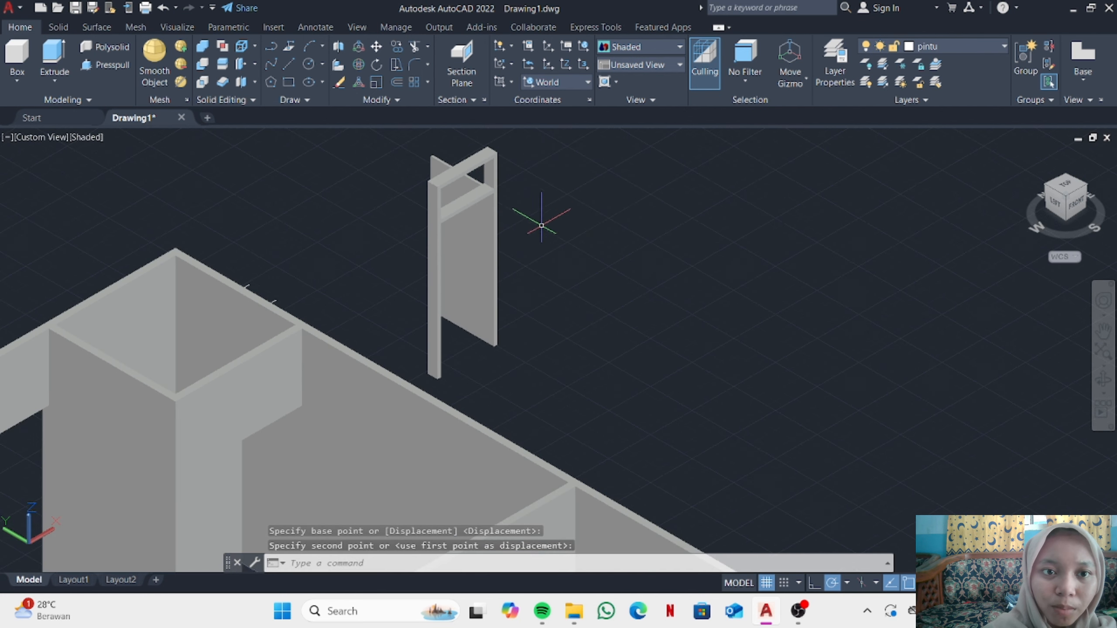
Step: Orbit around the door frame and panel to examine how they fit together
{"action": "left_click", "coordinate": [1101, 380]}
{"action": "left_click_drag", "start_coordinate": [876, 391], "coordinate": [827, 411]}
{"action": "key", "text": "Escape"}
{"action": "scroll", "coordinate": [615, 224], "scroll_direction": "down", "scroll_amount": 3}
{"action": "middle_click_drag", "start_coordinate": [615, 224], "coordinate": [763, 361]}
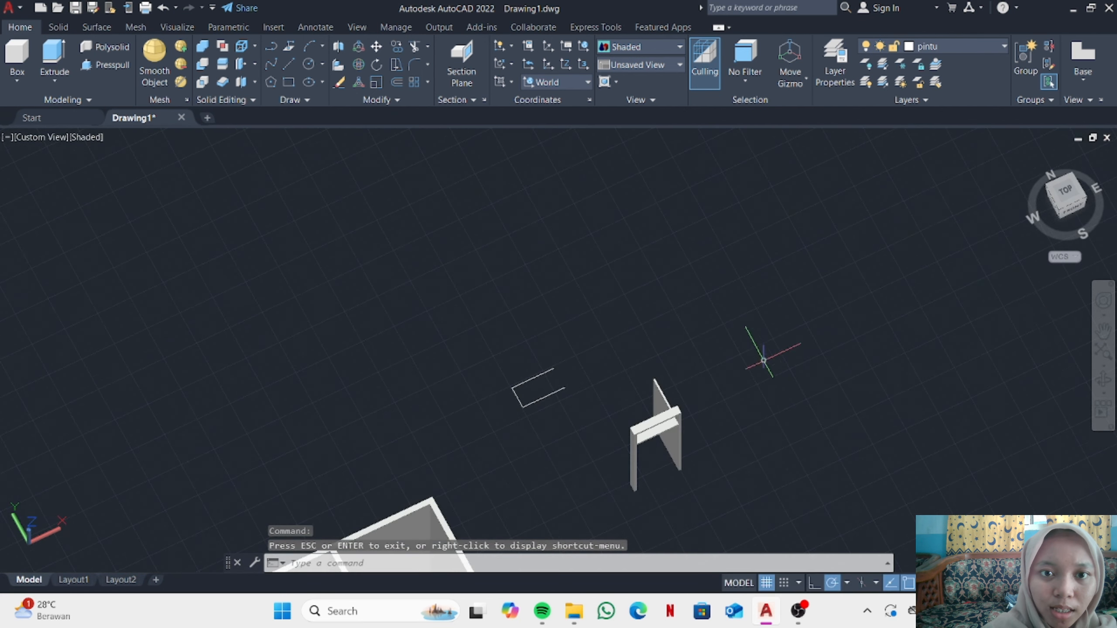
{"action": "left_click_drag", "start_coordinate": [1110, 377], "coordinate": [915, 349]}
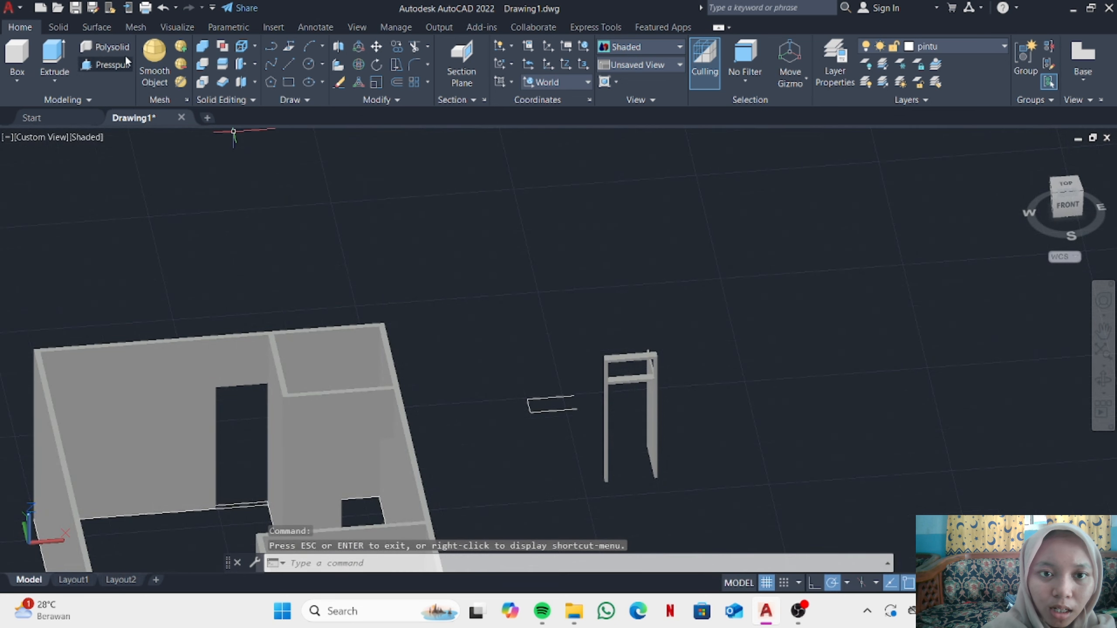
Step: Switch to the top view in 2D Wireframe and close the open side of the three-sided outline with a line
{"action": "left_click", "coordinate": [1064, 184]}
{"action": "left_click", "coordinate": [48, 137]}
{"action": "left_click", "coordinate": [88, 167]}
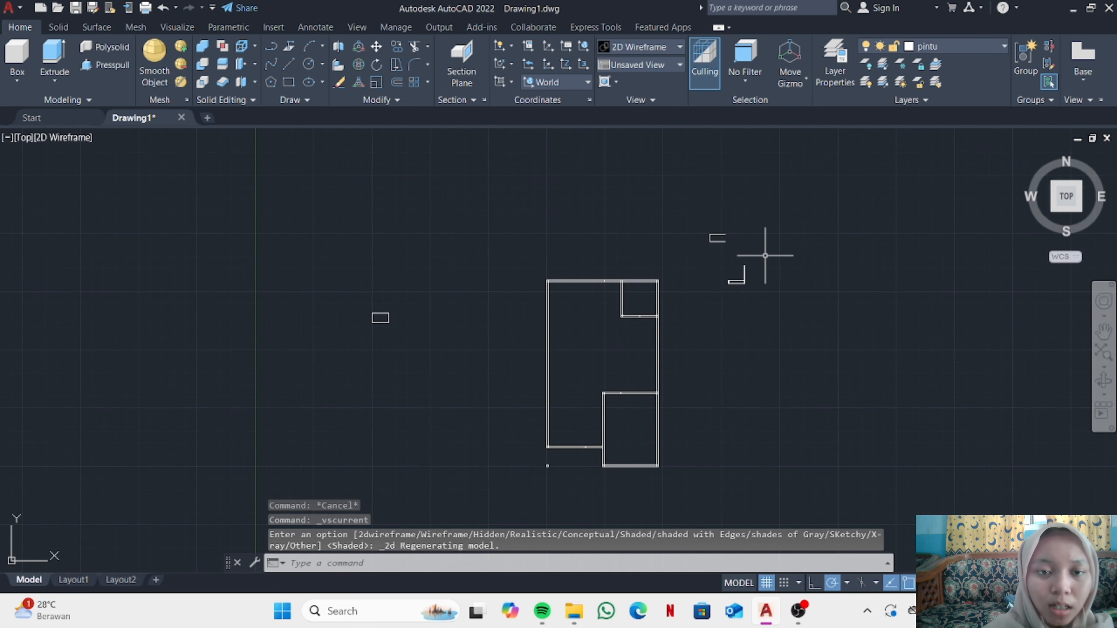
{"action": "scroll", "coordinate": [435, 153], "scroll_direction": "up", "scroll_amount": 3}
{"action": "scroll", "coordinate": [435, 153], "scroll_direction": "up", "scroll_amount": 4}
{"action": "type", "text": "l"}
{"action": "key", "text": "Return"}
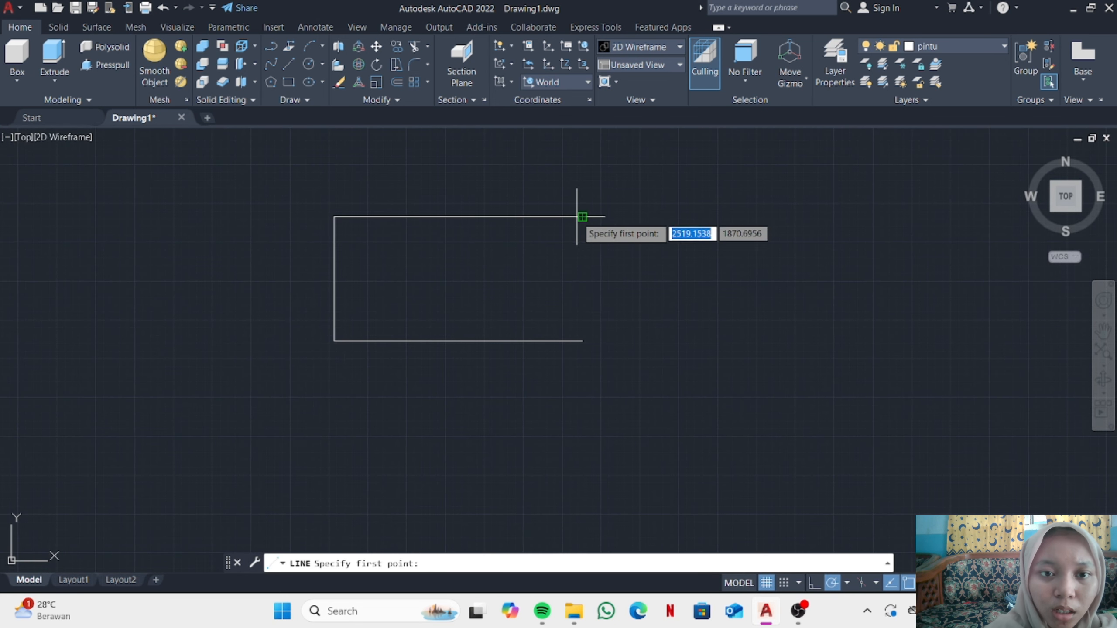
{"action": "key", "text": "Return"}
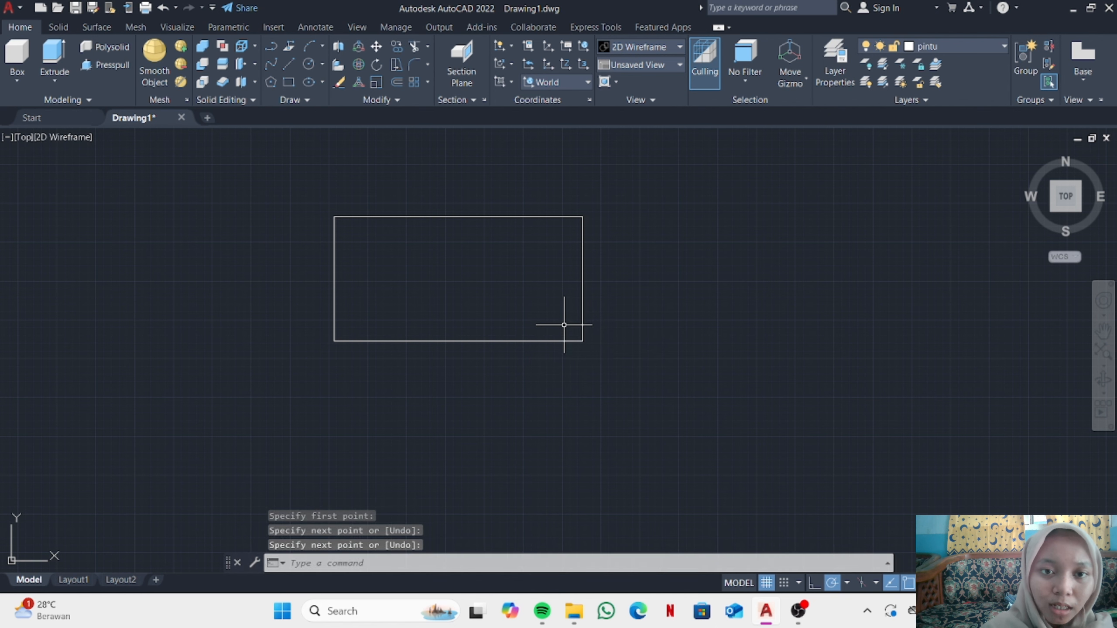
Step: Offset the rectangle's short side inward repeatedly by 20 to divide it into four equal columns
{"action": "type", "text": "offset"}
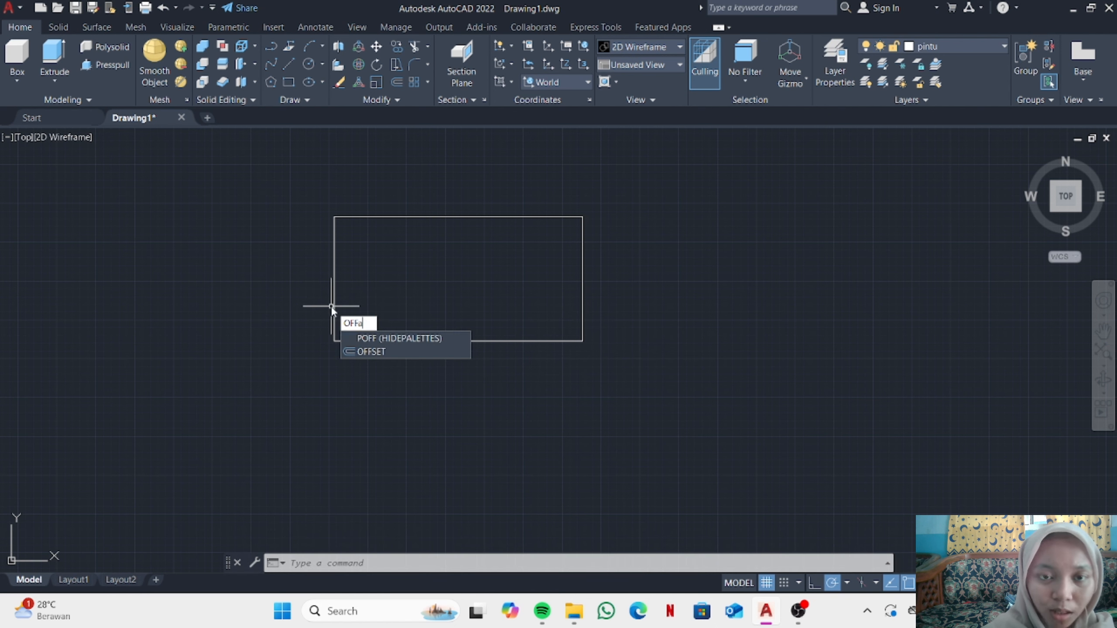
{"action": "key", "text": "Return"}
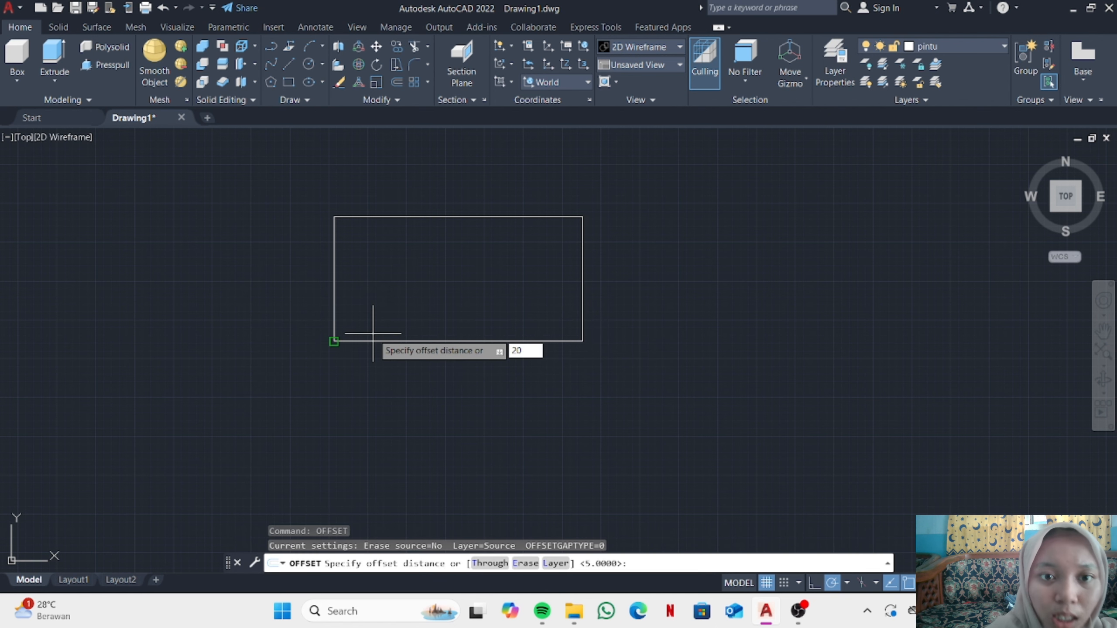
{"action": "type", "text": "20"}
{"action": "key", "text": "Return"}
{"action": "left_click", "coordinate": [334, 317]}
{"action": "left_click", "coordinate": [383, 310]}
{"action": "left_click", "coordinate": [395, 307]}
{"action": "left_click", "coordinate": [442, 306]}
{"action": "left_click", "coordinate": [458, 303]}
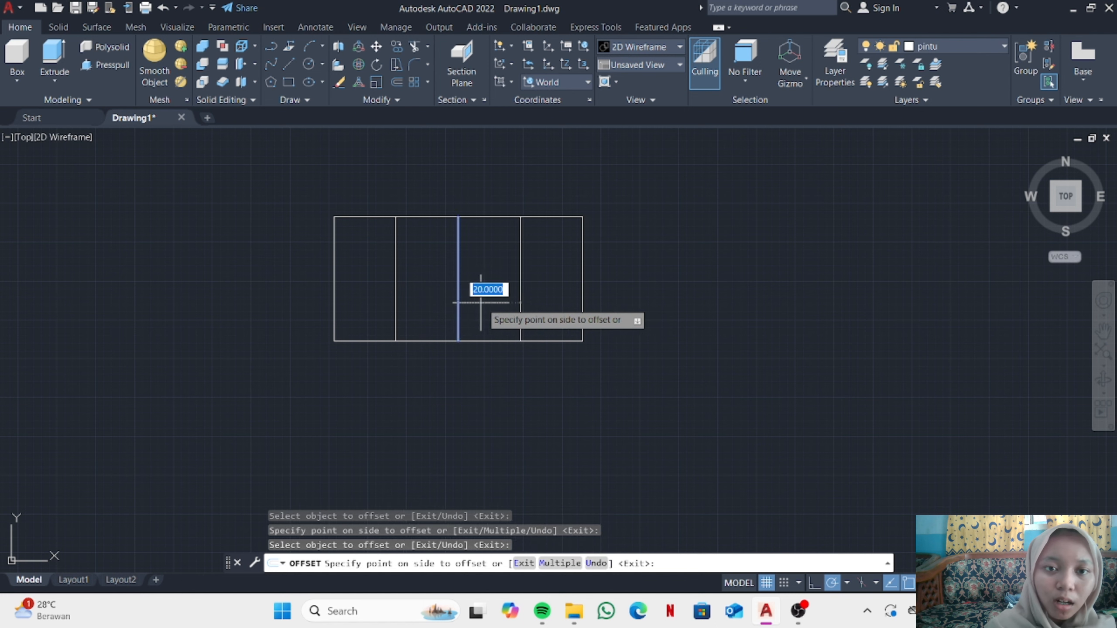
{"action": "key", "text": "Escape"}
Step: Offset the rectangle's two long sides inward by 10
{"action": "type", "text": "o"}
{"action": "key", "text": "Return"}
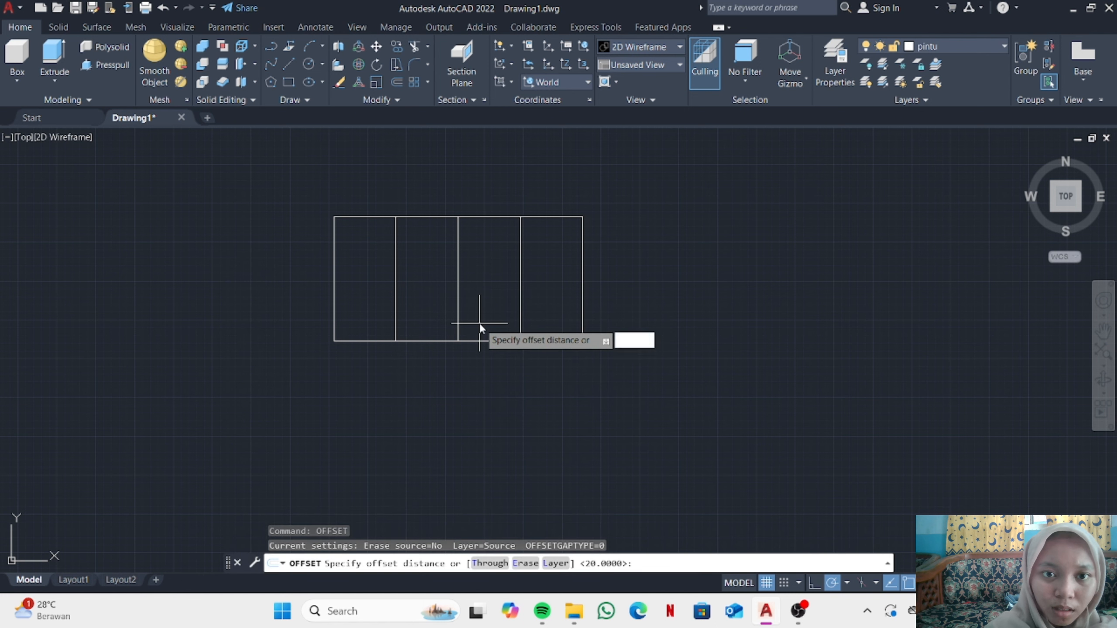
{"action": "type", "text": "10"}
{"action": "key", "text": "Return"}
{"action": "left_click", "coordinate": [458, 341]}
{"action": "left_click", "coordinate": [466, 286]}
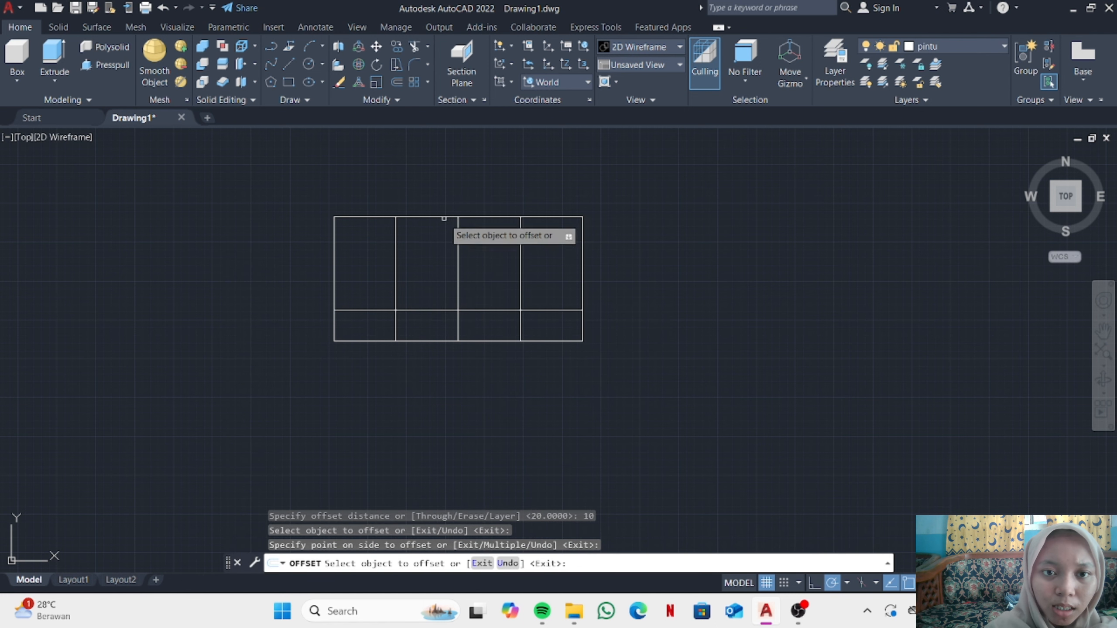
{"action": "left_click", "coordinate": [445, 218]}
{"action": "left_click", "coordinate": [444, 231]}
{"action": "key", "text": "Escape"}
Step: Offset each inner divider line by 1 to turn all of them into double-line bars
{"action": "type", "text": "off"}
{"action": "left_click", "coordinate": [487, 260]}
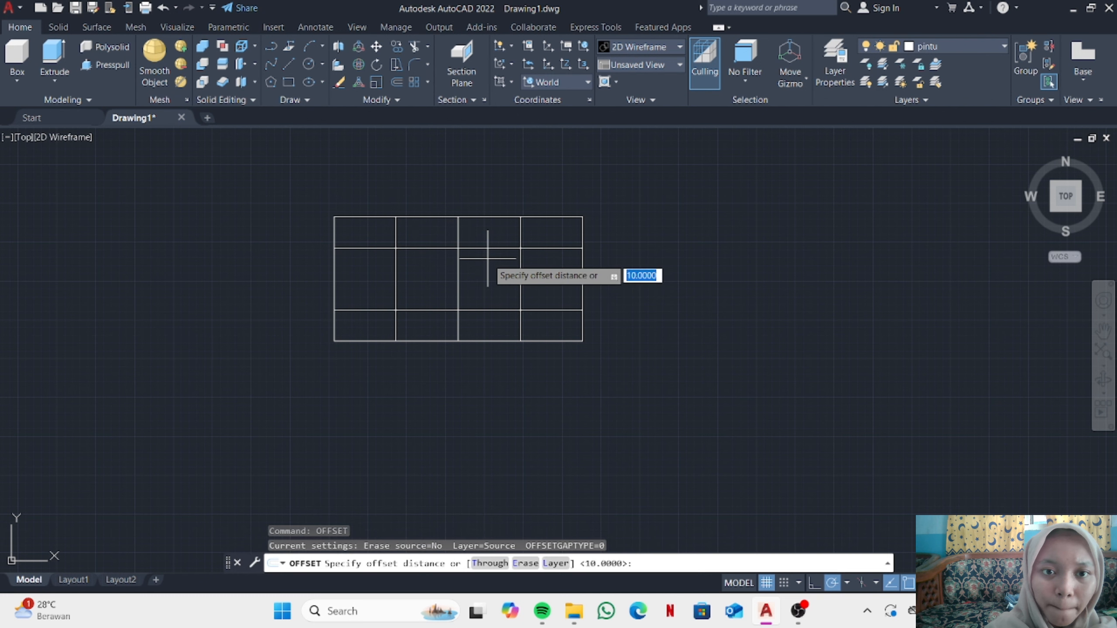
{"action": "type", "text": "1"}
{"action": "key", "text": "Return"}
{"action": "left_click", "coordinate": [488, 250]}
{"action": "left_click", "coordinate": [476, 264]}
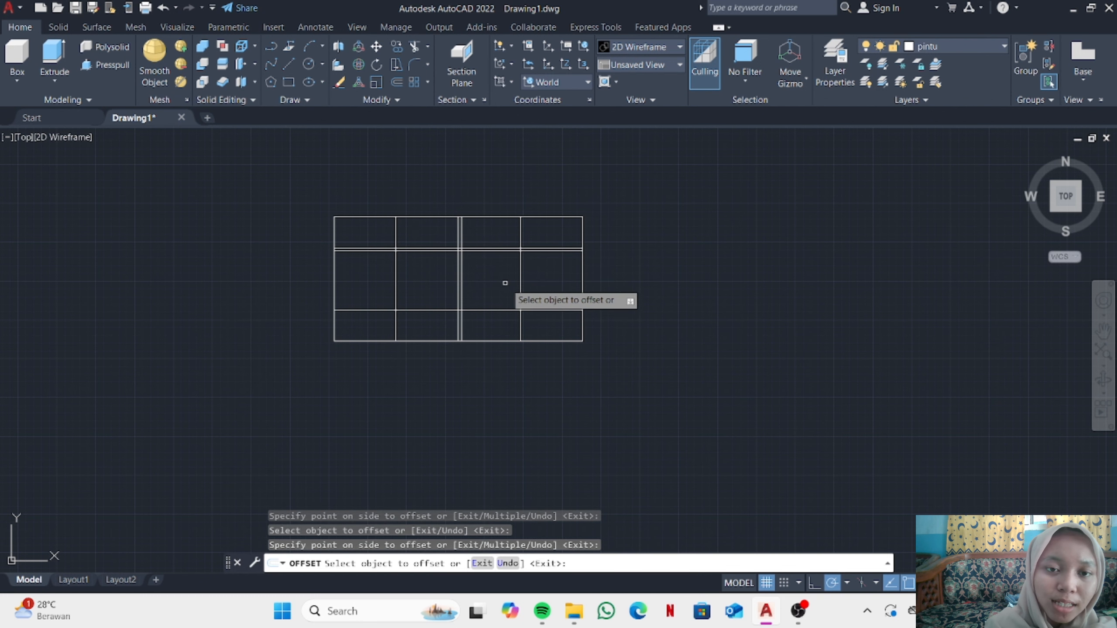
{"action": "left_click", "coordinate": [520, 289]}
{"action": "left_click", "coordinate": [524, 292]}
{"action": "left_click", "coordinate": [395, 279]}
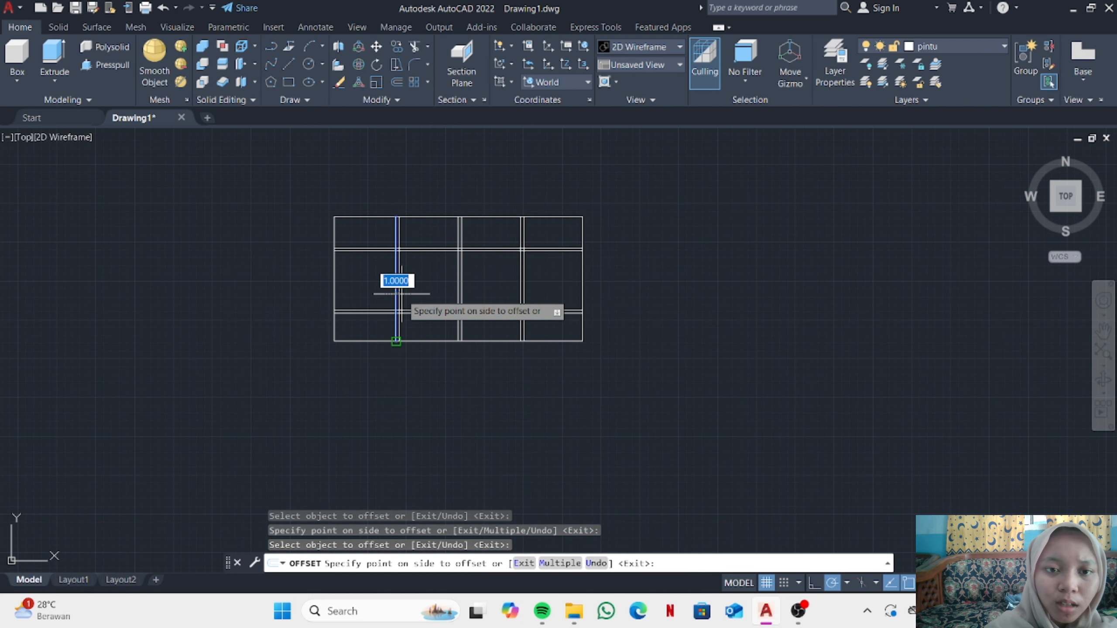
{"action": "left_click", "coordinate": [413, 296]}
{"action": "key", "text": "Escape"}
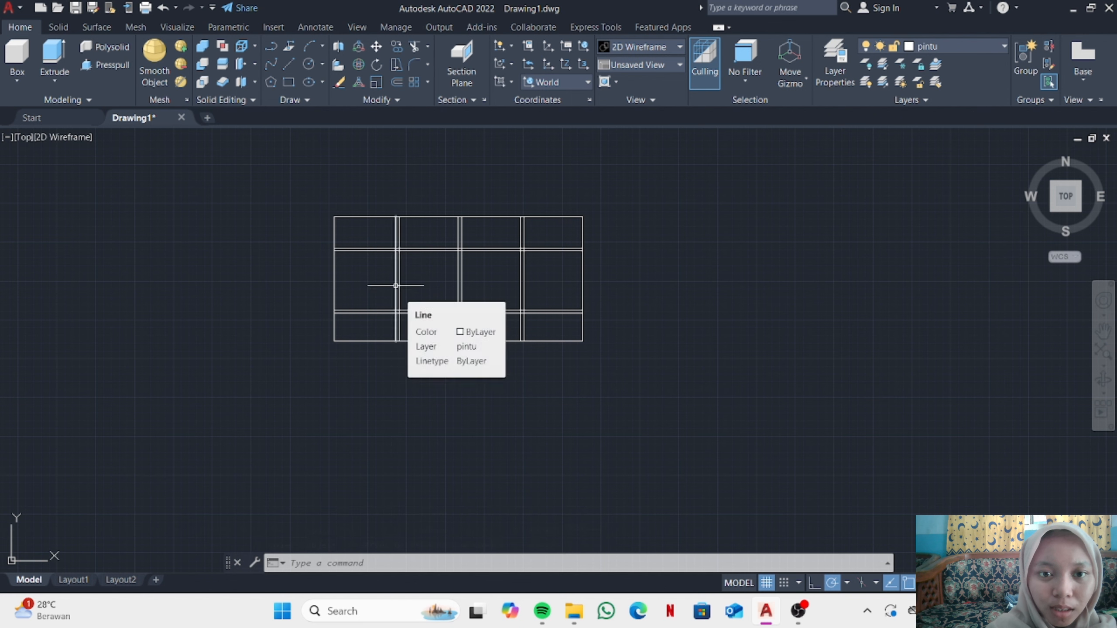
Step: Trim the overlapping line segments where the vertical and horizontal bars cross
{"action": "left_click", "coordinate": [413, 48]}
{"action": "scroll", "coordinate": [398, 152], "scroll_direction": "up", "scroll_amount": 2}
{"action": "scroll", "coordinate": [383, 284], "scroll_direction": "up", "scroll_amount": 1}
{"action": "left_click", "coordinate": [397, 313]}
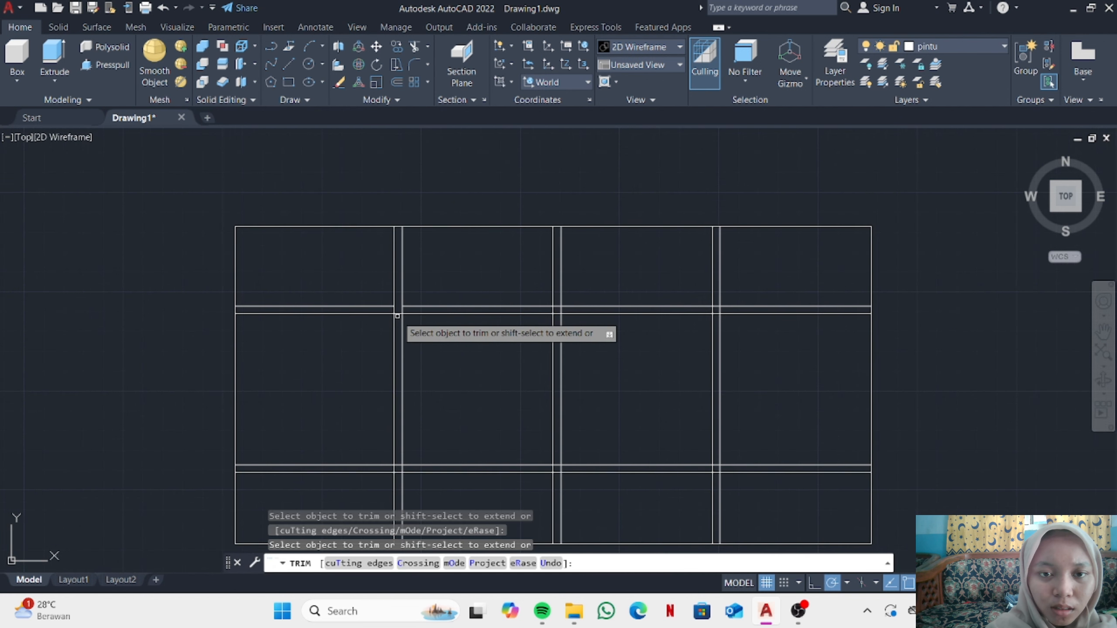
{"action": "left_click", "coordinate": [401, 310]}
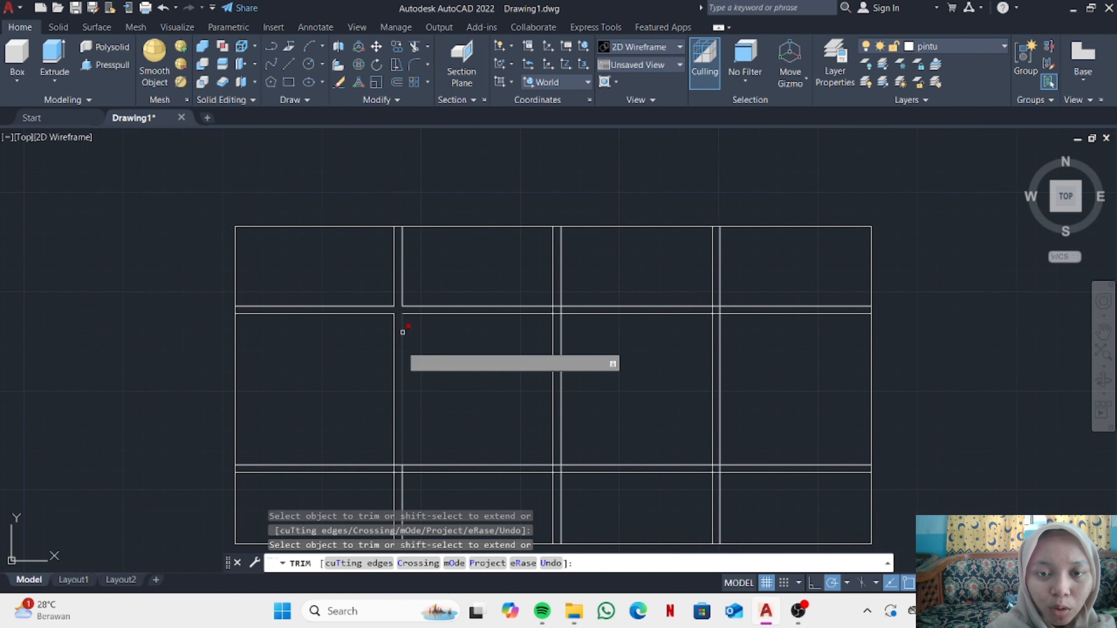
{"action": "left_click", "coordinate": [397, 466]}
{"action": "left_click", "coordinate": [397, 465]}
{"action": "left_click", "coordinate": [397, 473]}
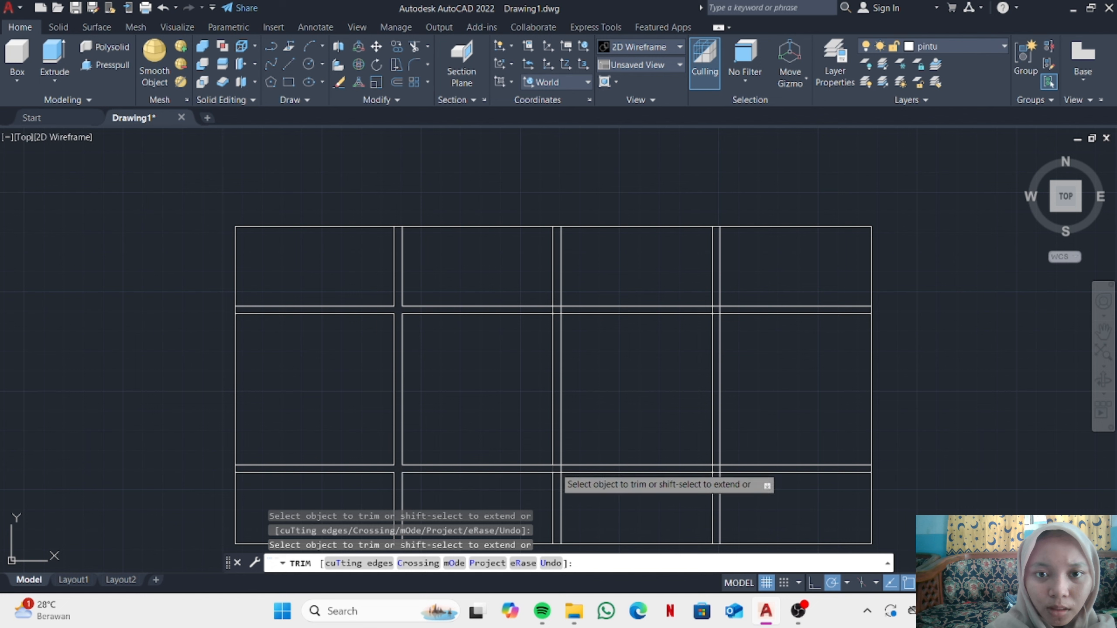
{"action": "left_click", "coordinate": [559, 471]}
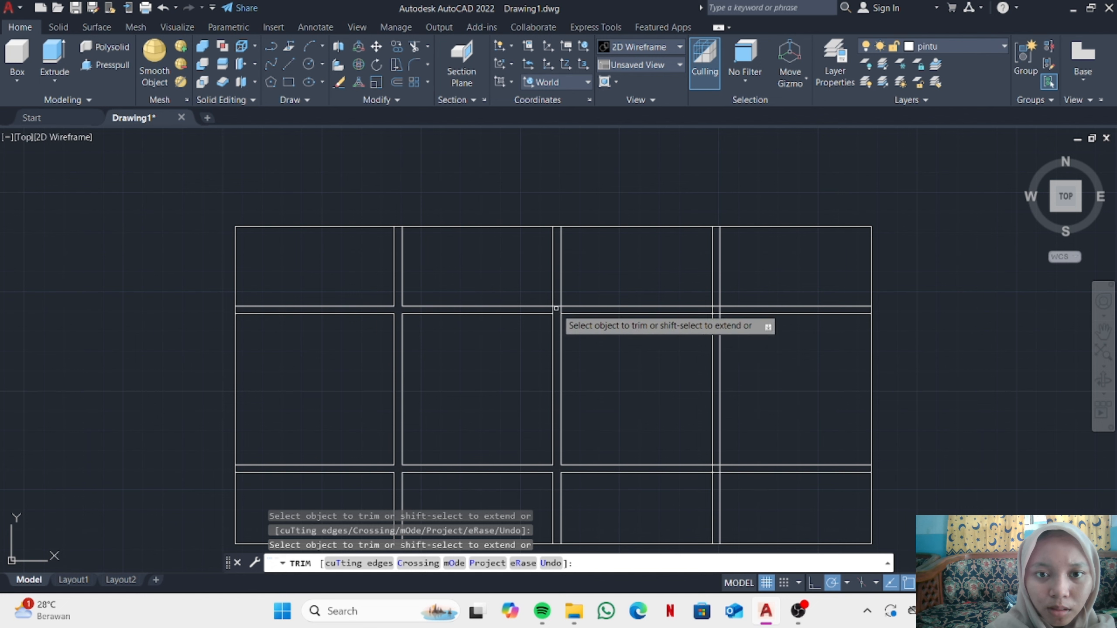
{"action": "left_click", "coordinate": [718, 316]}
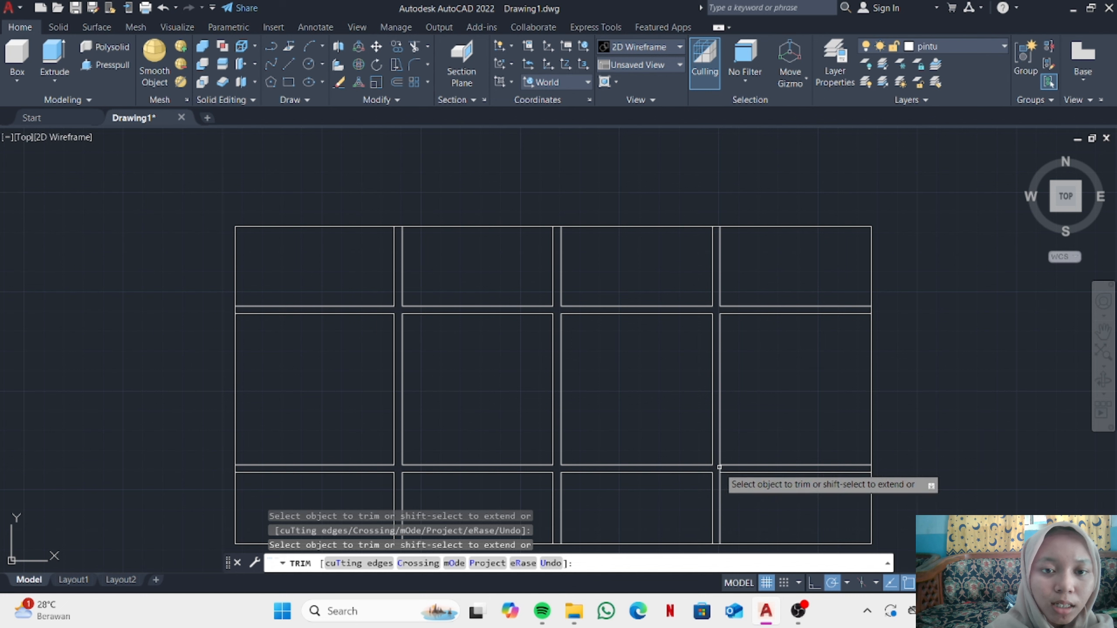
{"action": "left_click", "coordinate": [720, 468]}
Step: Trim away the outer rectangle's edges between the bar ends, leaving only the lattice outline
{"action": "left_click", "coordinate": [868, 401]}
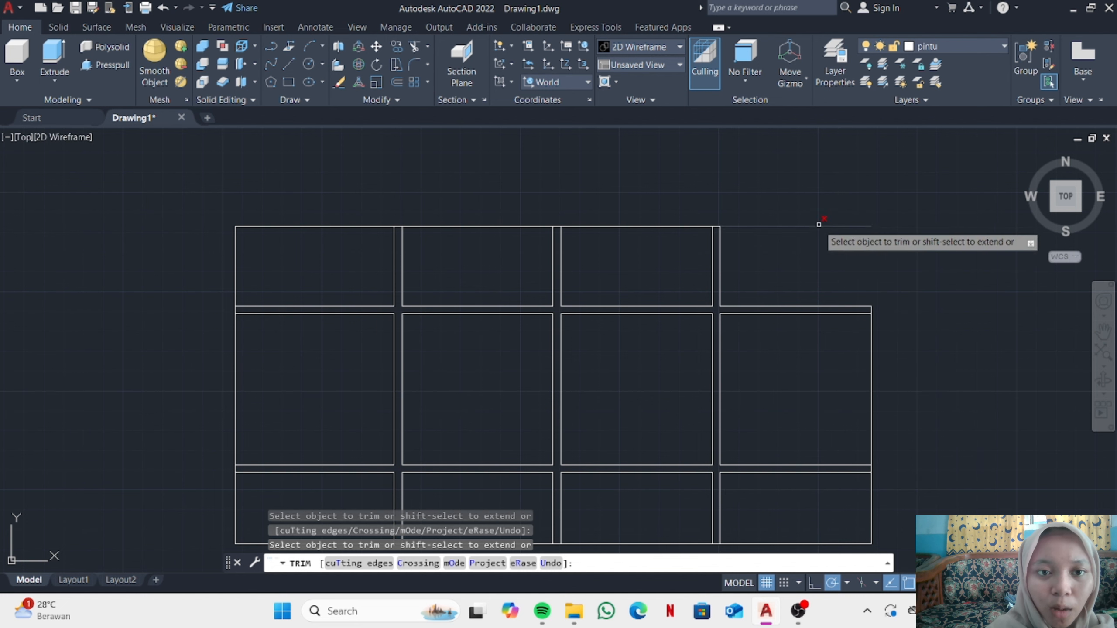
{"action": "left_click_drag", "start_coordinate": [638, 227], "coordinate": [364, 227]}
{"action": "scroll", "coordinate": [387, 287], "scroll_direction": "down", "scroll_amount": 2}
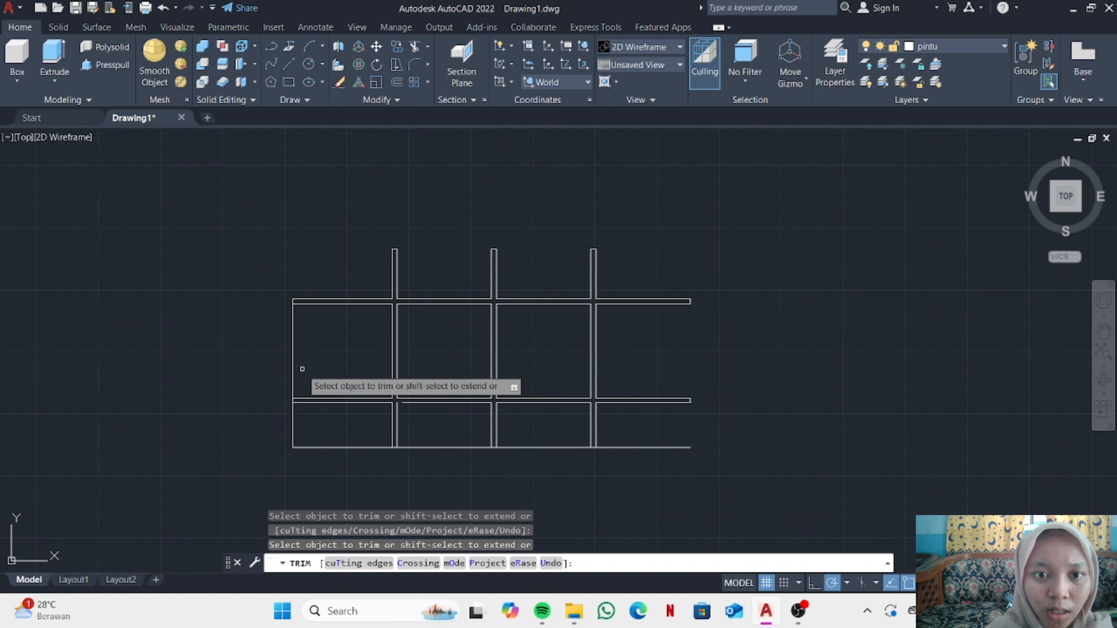
{"action": "mouse_move", "coordinate": [303, 422]}
{"action": "left_mouse_down"}
{"action": "mouse_move", "coordinate": [315, 444]}
{"action": "mouse_move", "coordinate": [440, 446]}
{"action": "left_mouse_up"}
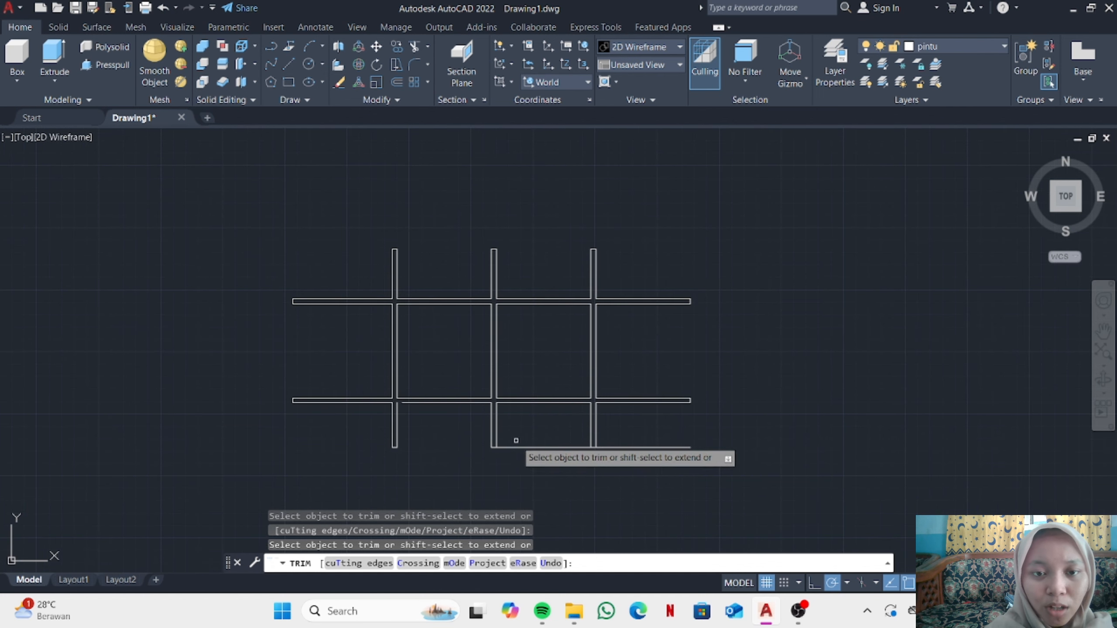
{"action": "left_click", "coordinate": [636, 445]}
{"action": "key", "text": "Return"}
Step: Convert all of the lattice linework into regions
{"action": "type", "text": "region"}
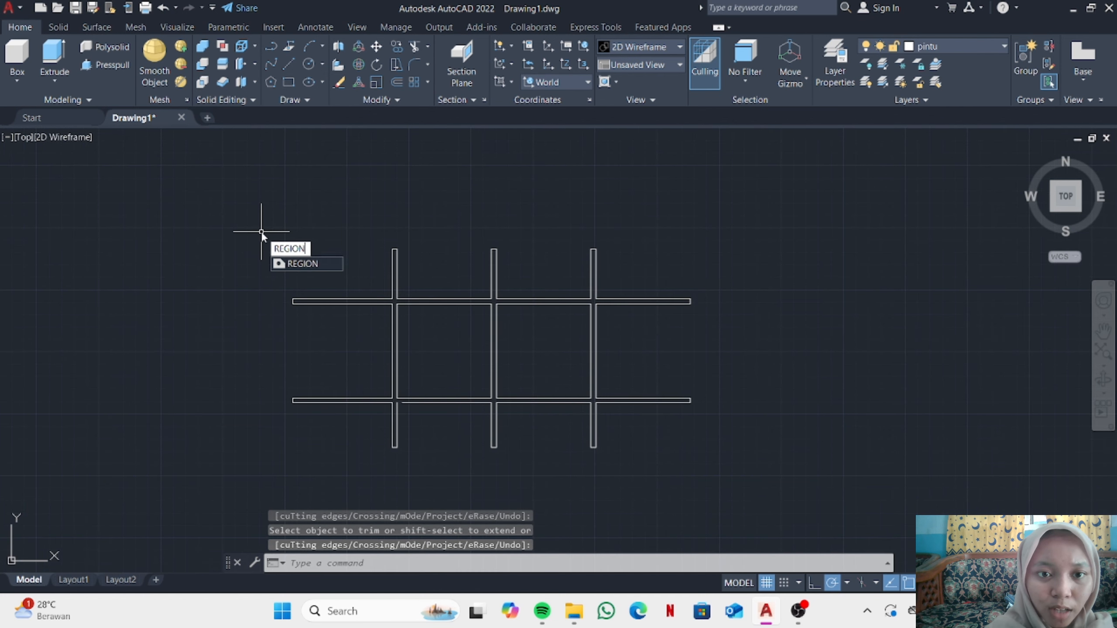
{"action": "key", "text": "Return"}
{"action": "left_click", "coordinate": [260, 224]}
{"action": "left_click", "coordinate": [738, 474]}
{"action": "key", "text": "Return"}
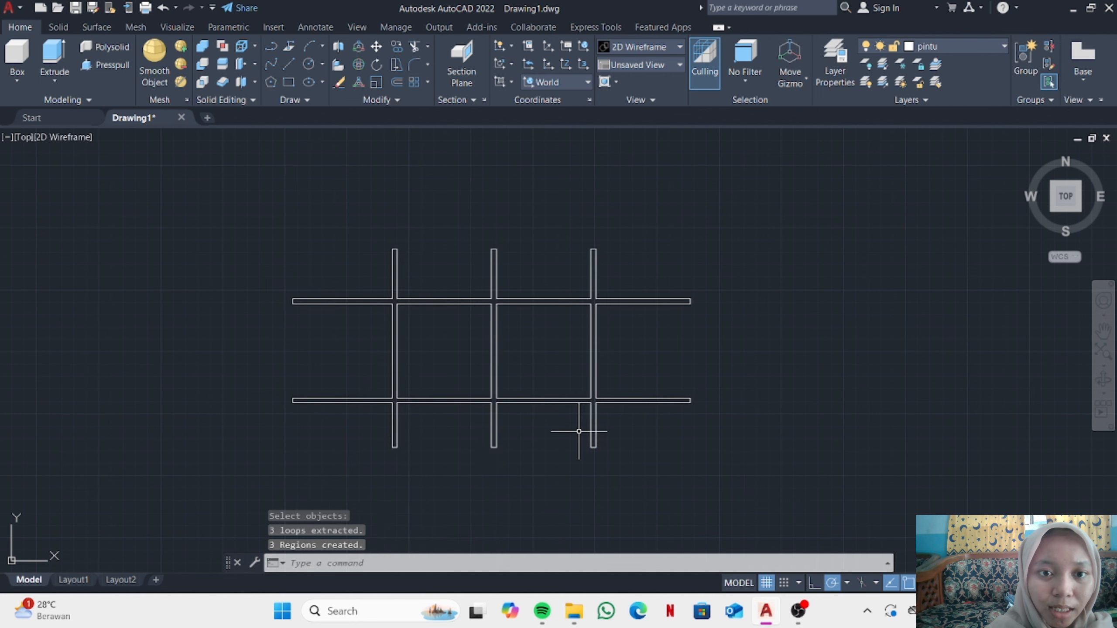
Step: Subtract the two enclosed square regions from the outer lattice region and switch to an isometric view
{"action": "type", "text": "subtract"}
{"action": "key", "text": "Return"}
{"action": "left_click", "coordinate": [593, 429]}
{"action": "key", "text": "Return"}
{"action": "left_click", "coordinate": [446, 399]}
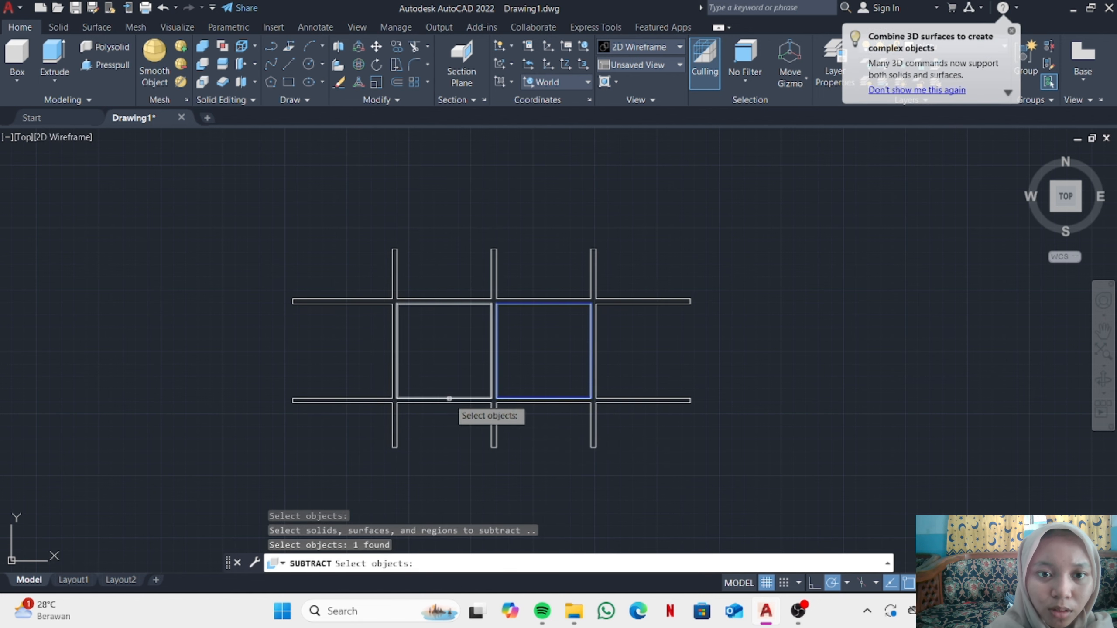
{"action": "key", "text": "Return"}
{"action": "left_click", "coordinate": [1025, 157]}
{"action": "scroll", "coordinate": [473, 369], "scroll_direction": "up", "scroll_amount": 3}
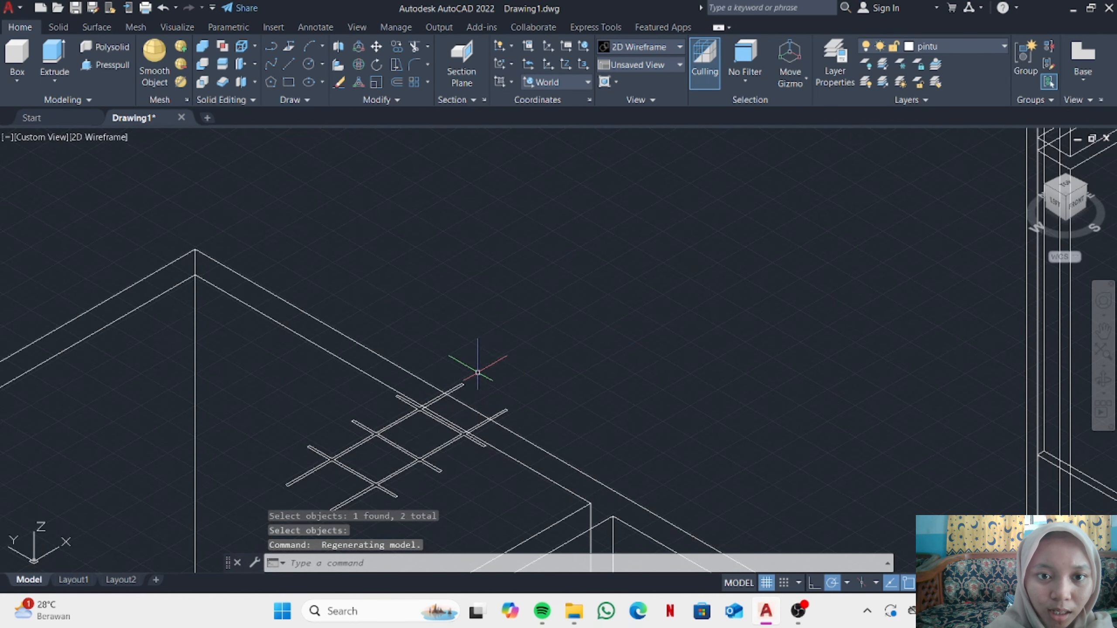